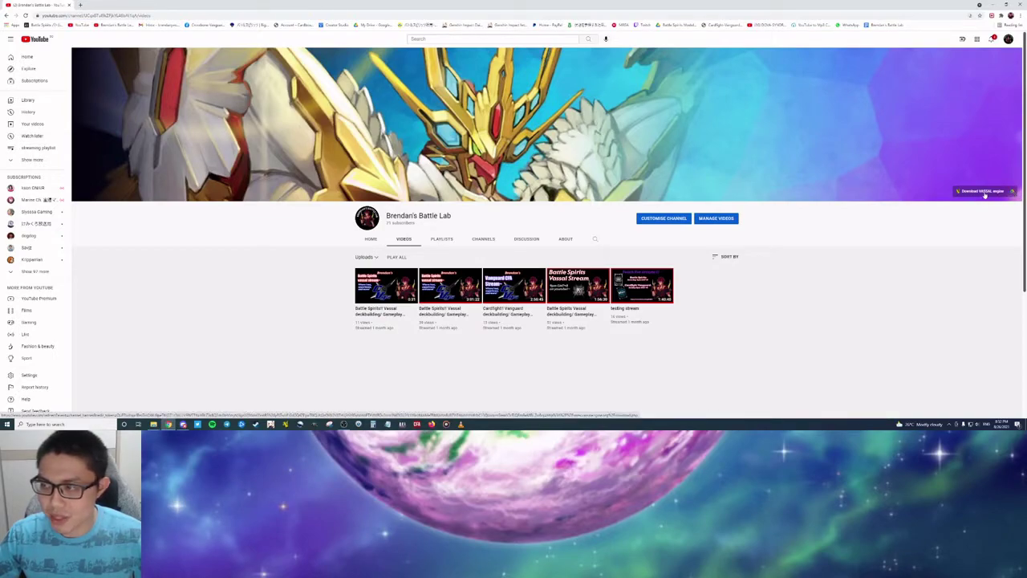
Step: Open the VASSAL engine download page and the Battle Spirits module Drive folder from the channel banner links
left_click(985, 193)
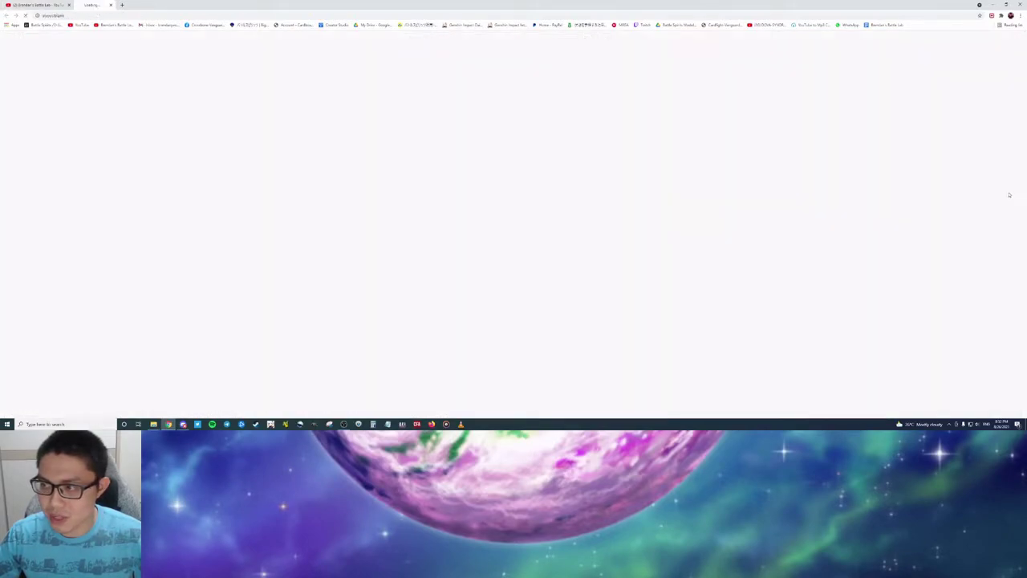
left_click(947, 178)
key("ctrl+Tab")
left_click(1013, 193)
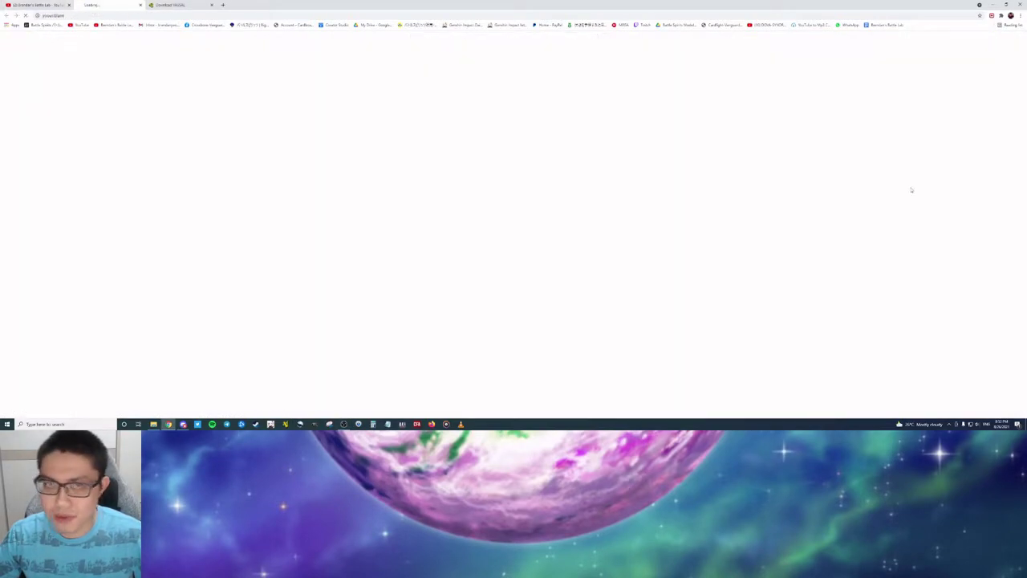
Step: Download the 64-bit Windows installer of VASSAL 3.5.8 from the VASSAL download page
left_click(186, 4)
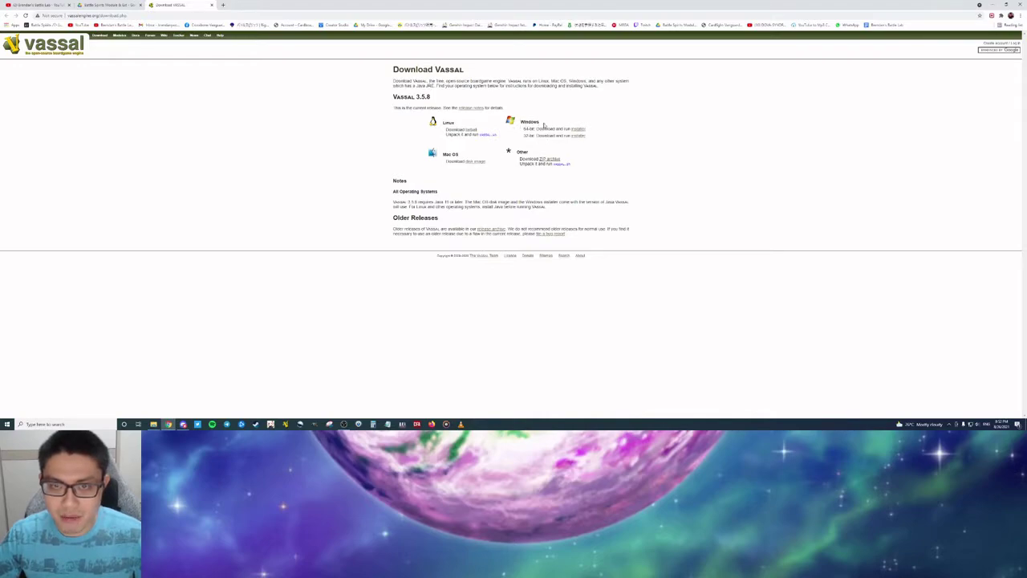
left_click(584, 132)
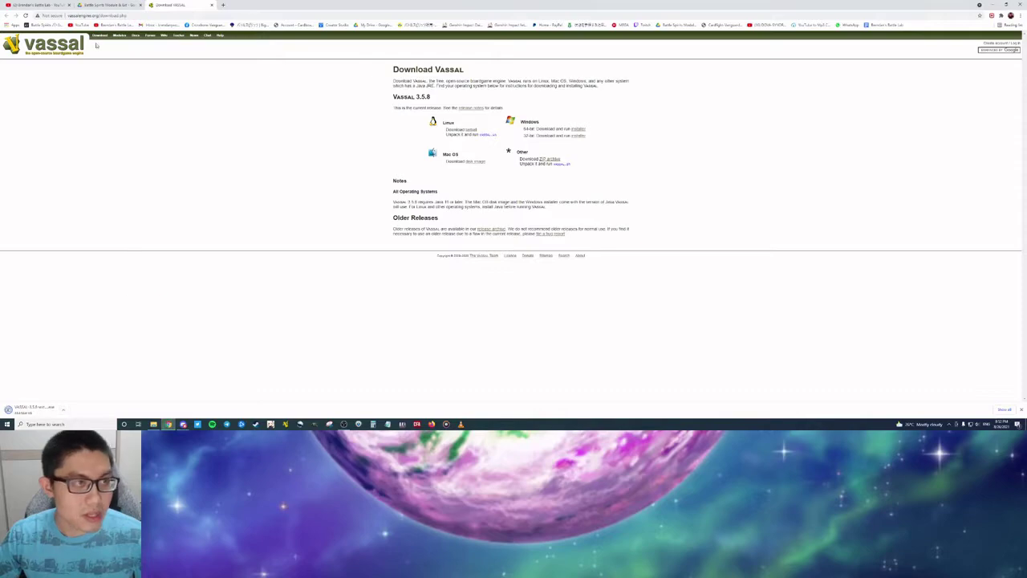
Step: Look over the files in the Battle Spirits Module & Ext Drive folder and the actions available for one of them
left_click(112, 5)
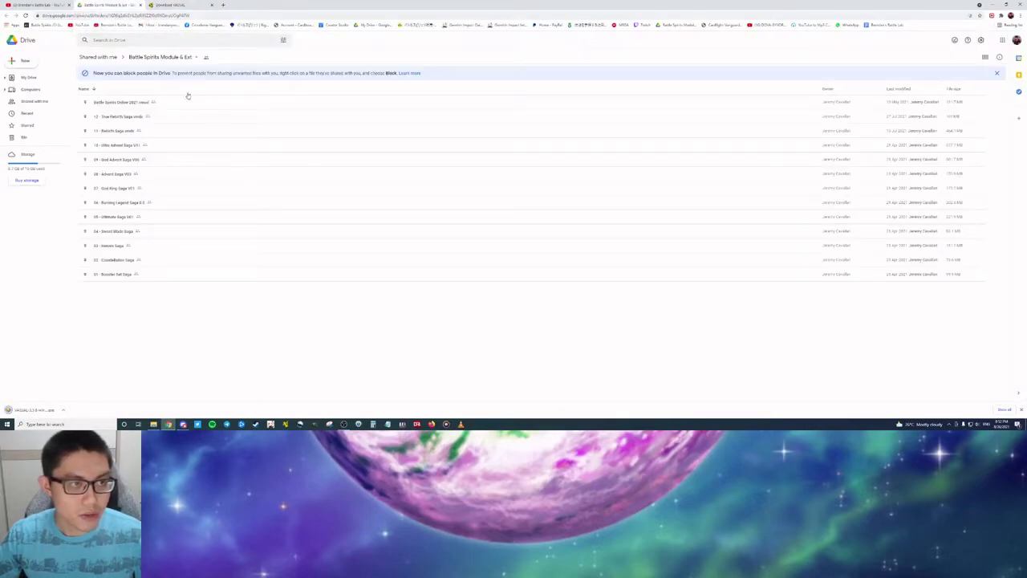
right_click(184, 107)
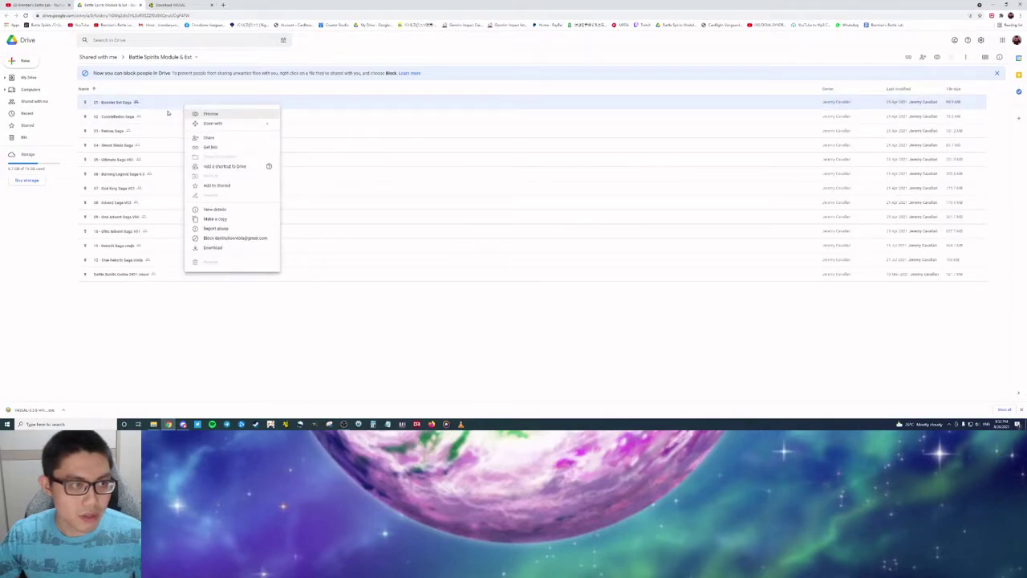
left_click(175, 280)
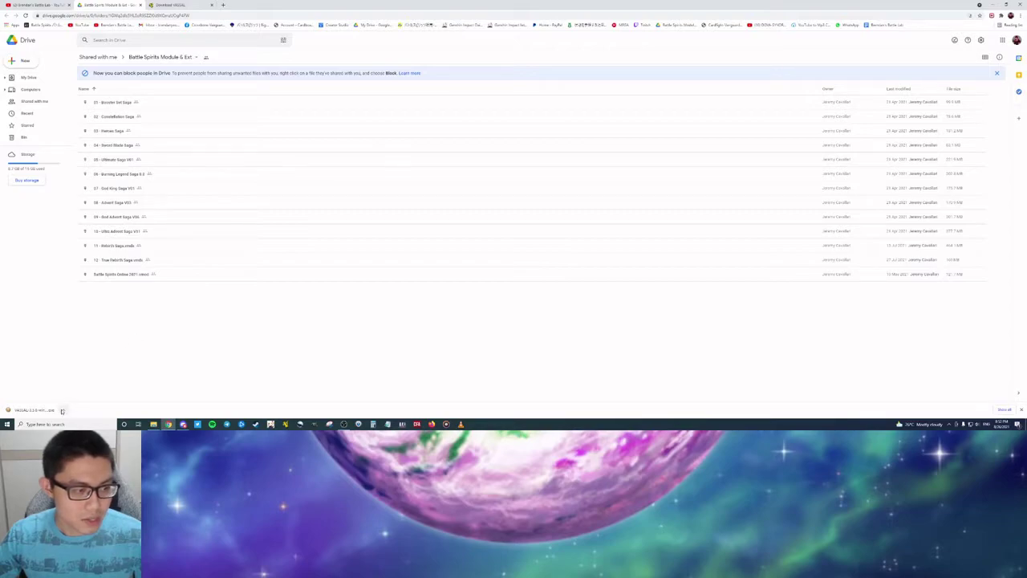
Step: Install VASSAL from the downloaded setup file with the Standard setup type, and launch it on finishing
left_click(65, 411)
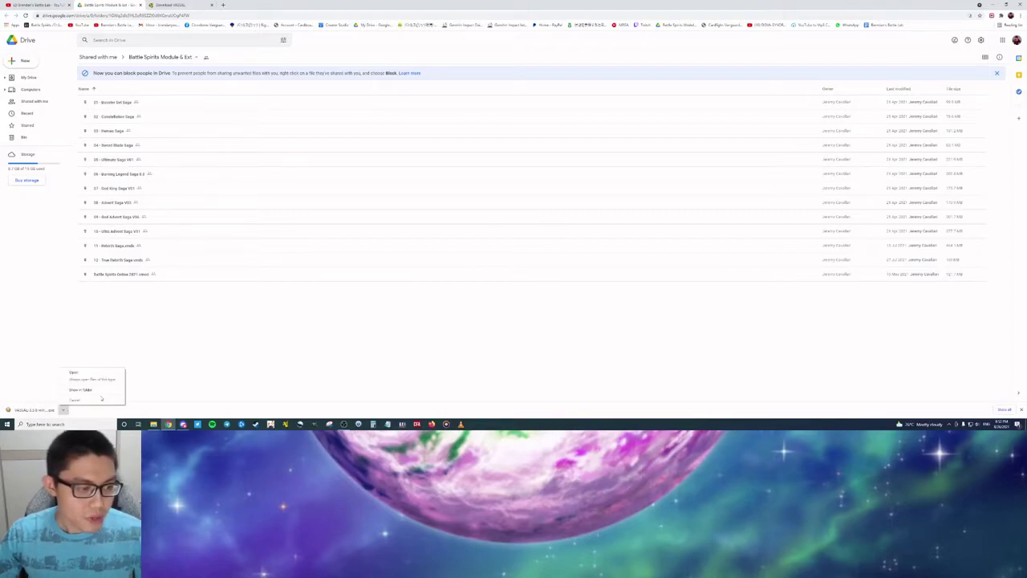
left_click(94, 389)
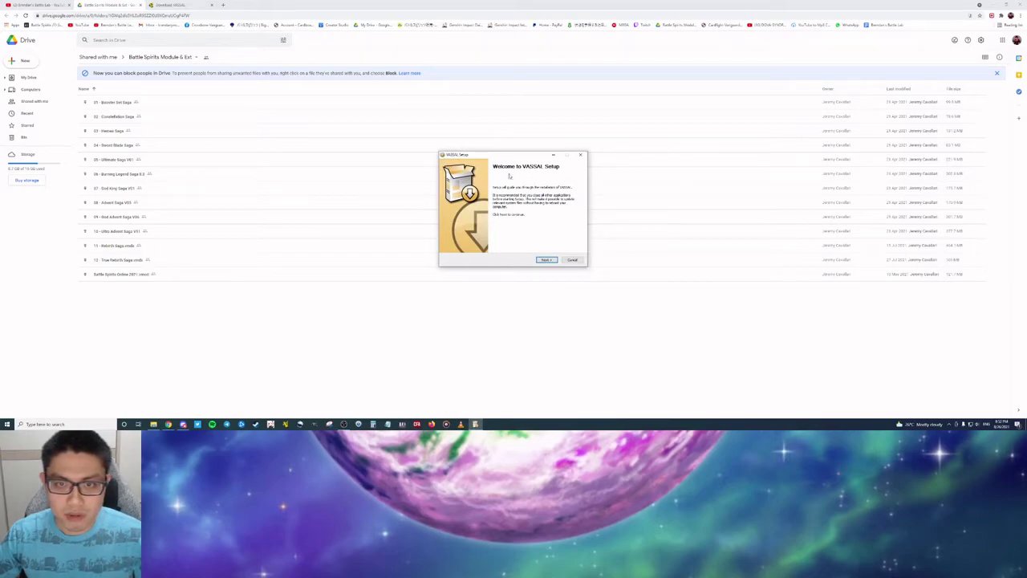
left_click(543, 260)
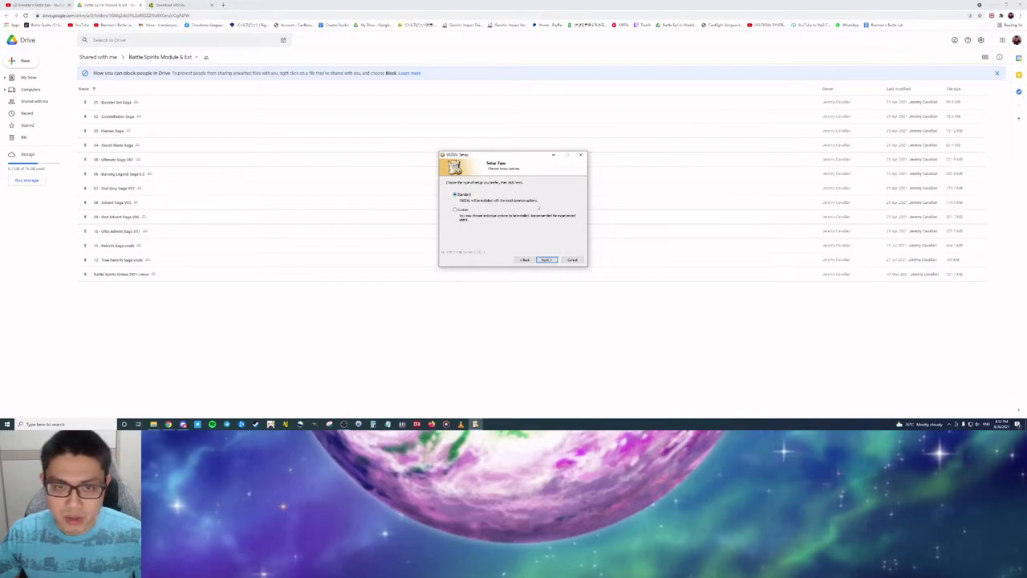
left_click(550, 260)
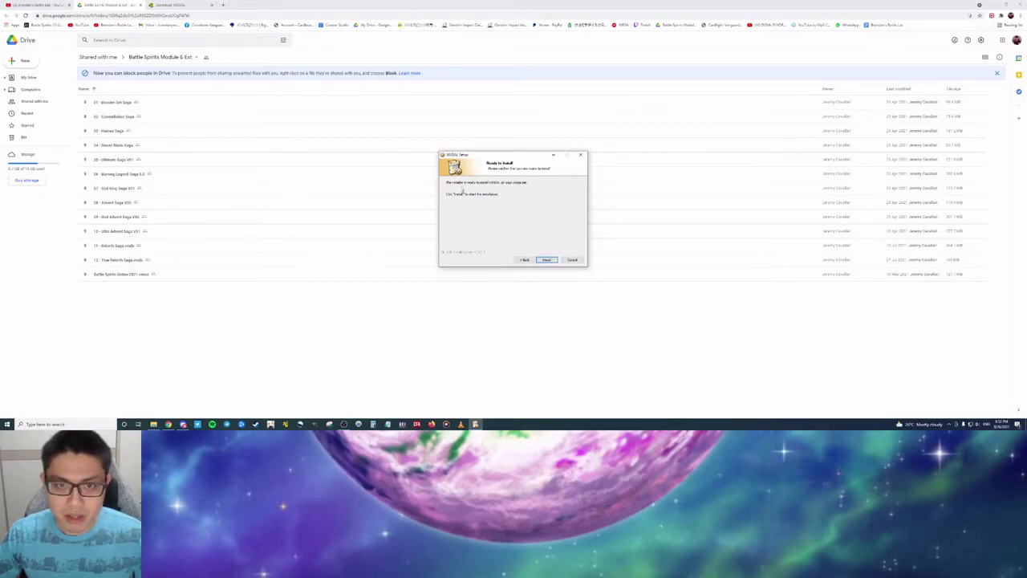
left_click(546, 260)
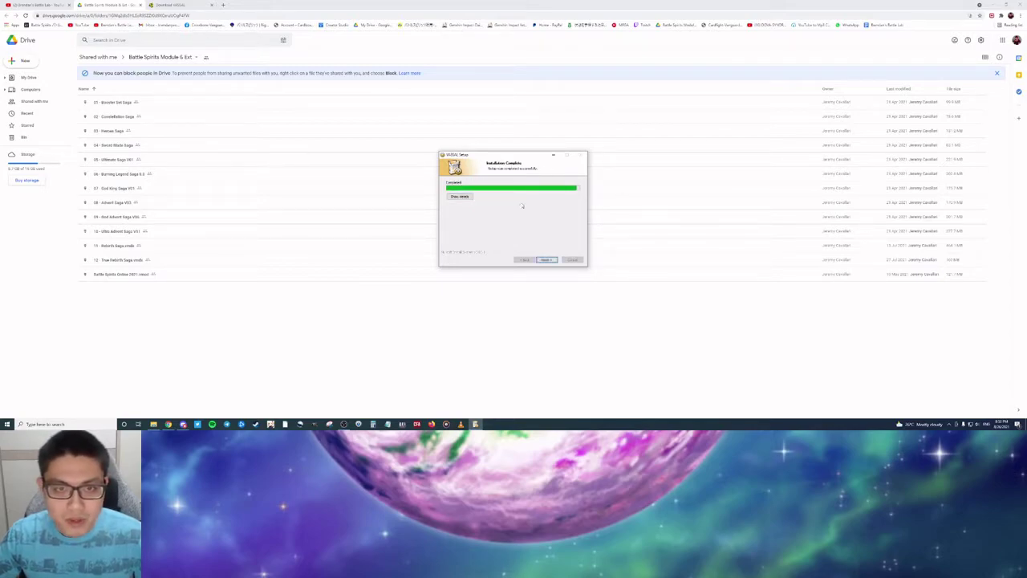
left_click(547, 259)
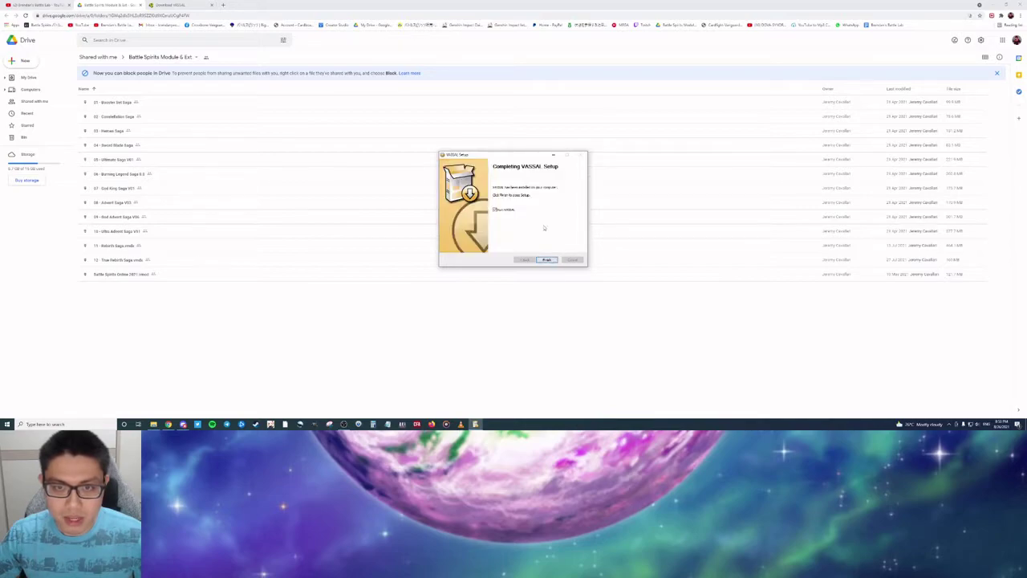
left_click(546, 259)
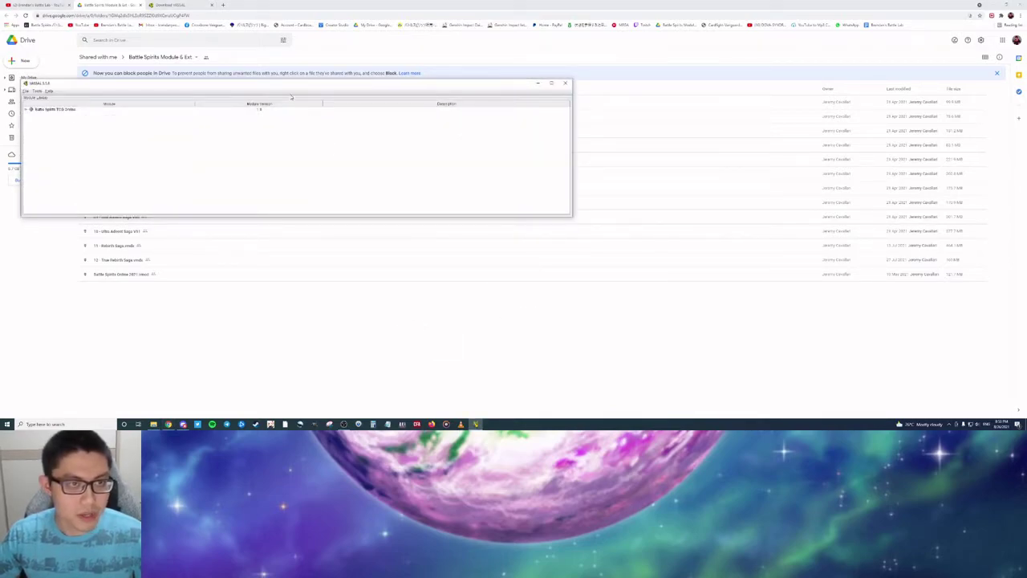
Step: Move the VASSAL window clear of the Drive file names and select the Battle Spirits TCG Online module
left_click_drag(280, 85, 551, 85)
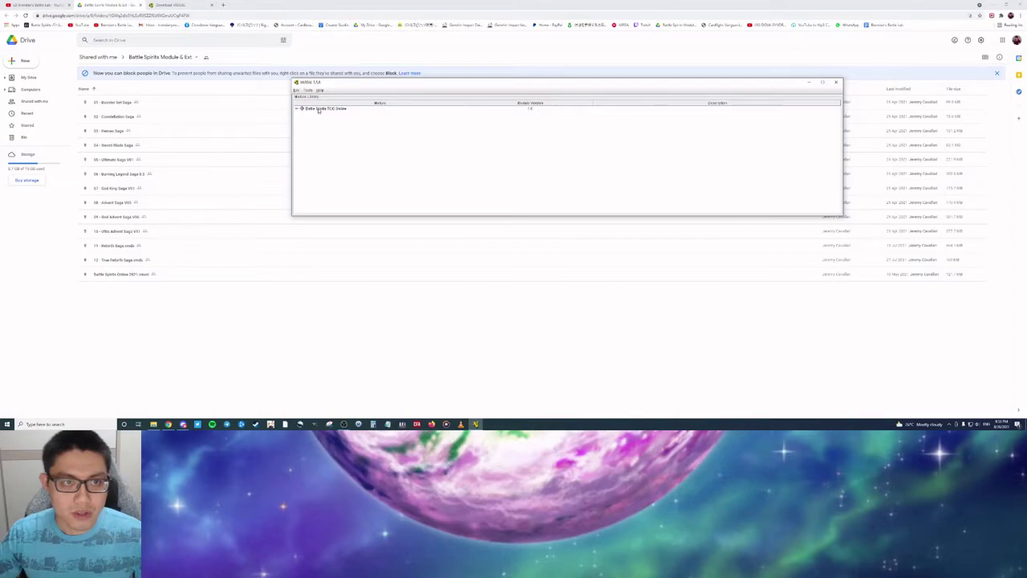
left_click(319, 110)
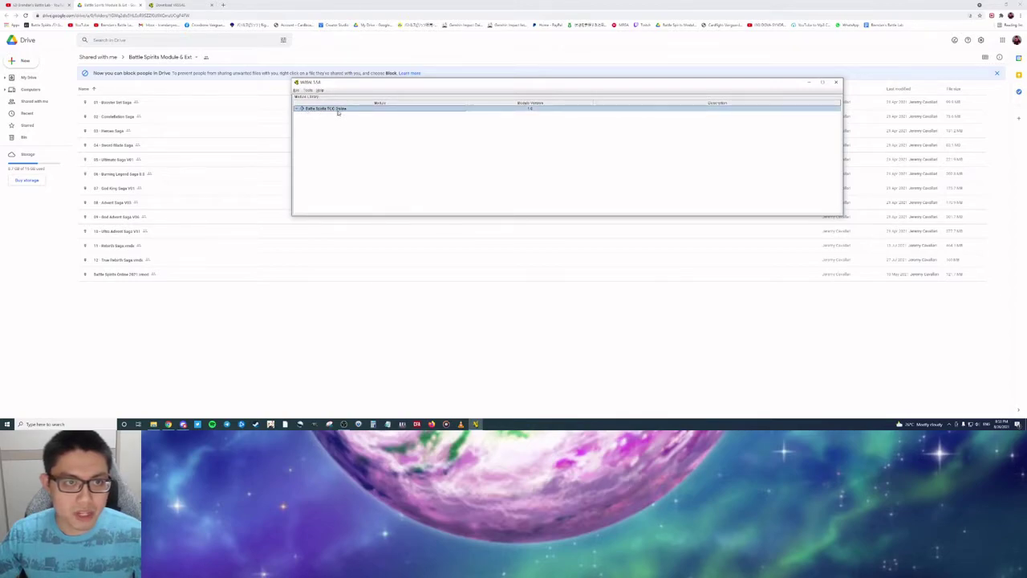
left_click_drag(393, 85, 375, 106)
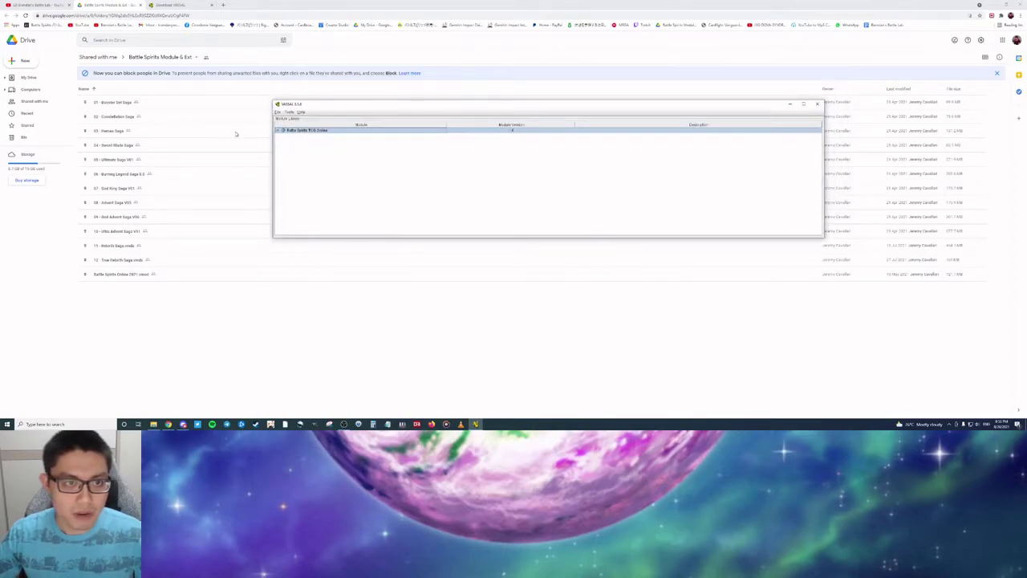
right_click(302, 130)
left_click(287, 142)
right_click(312, 129)
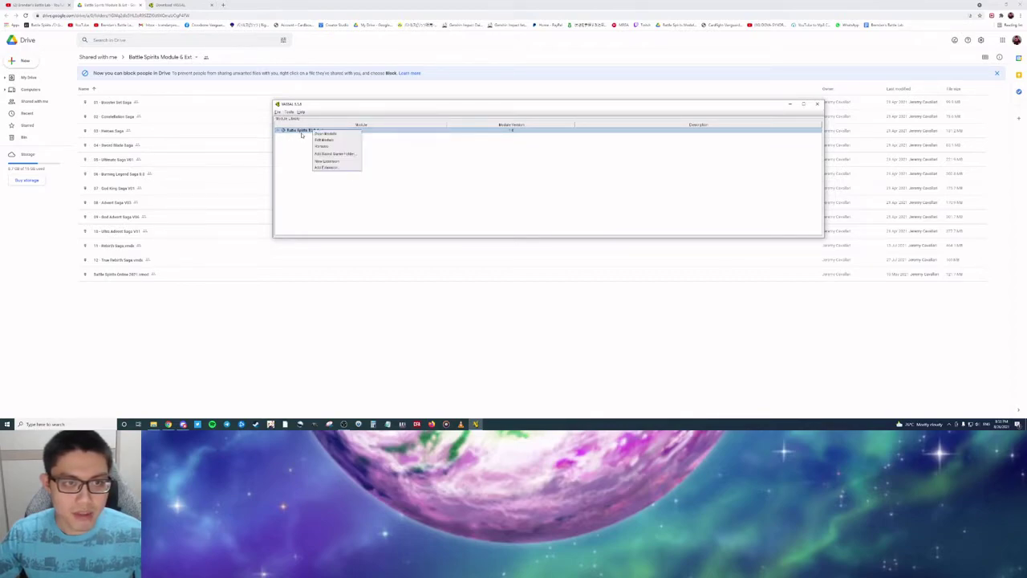
left_click(295, 142)
Step: Choose the Battle Spirits Online 2021 file in the vassal folder as the module to open, and cancel the file dialog
left_click(277, 111)
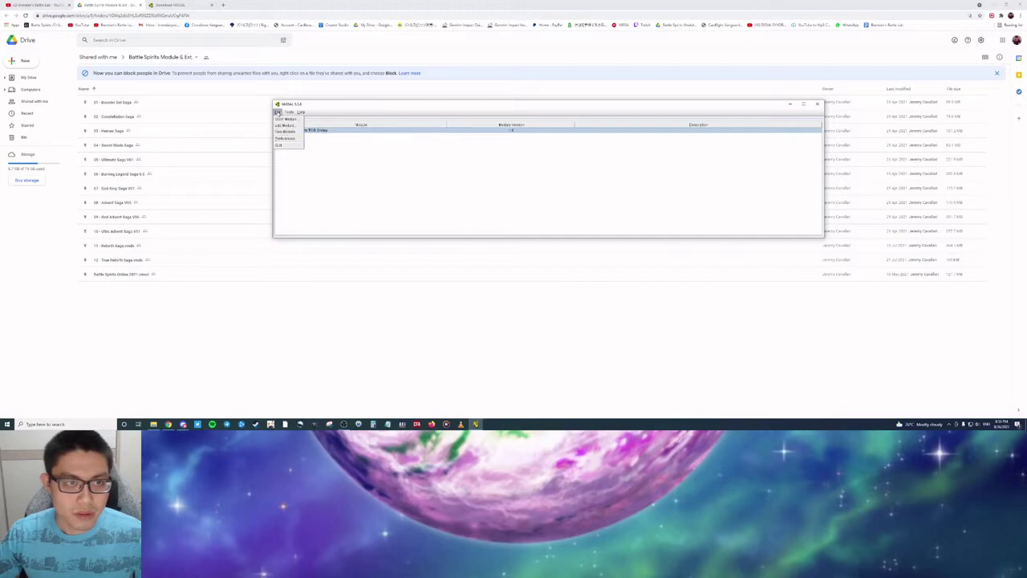
left_click(286, 119)
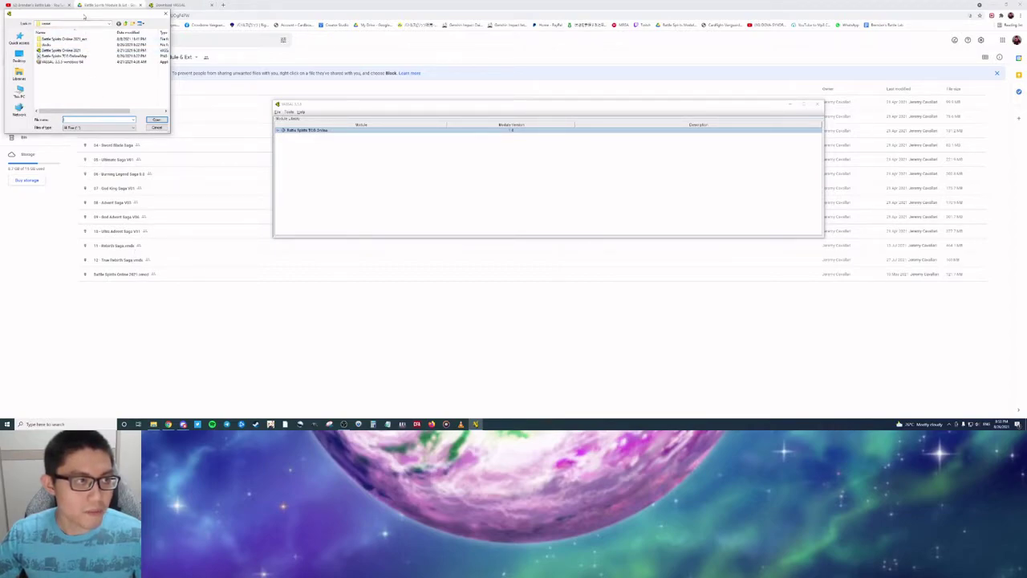
left_click_drag(83, 15, 266, 202)
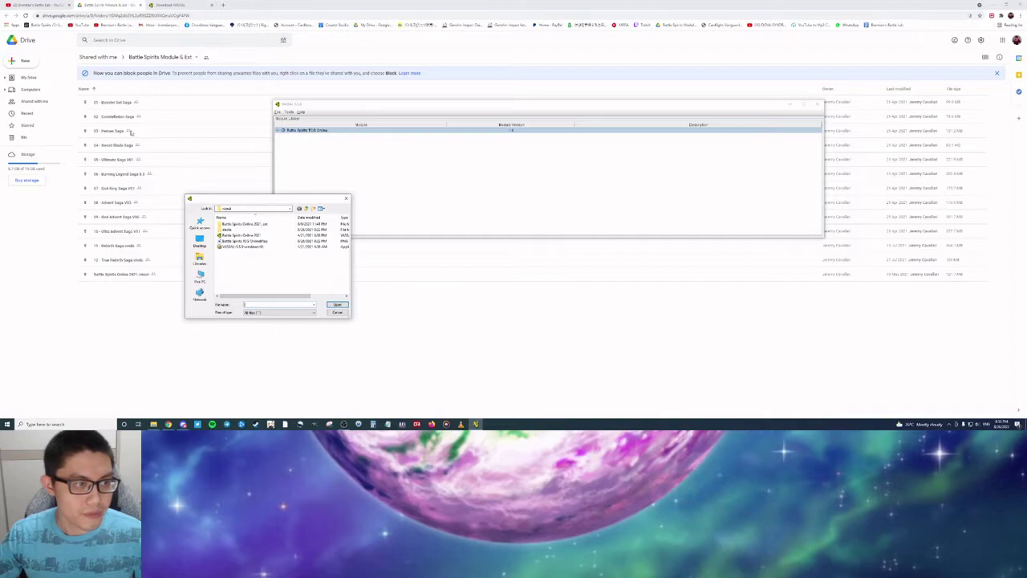
left_click_drag(233, 203, 101, 85)
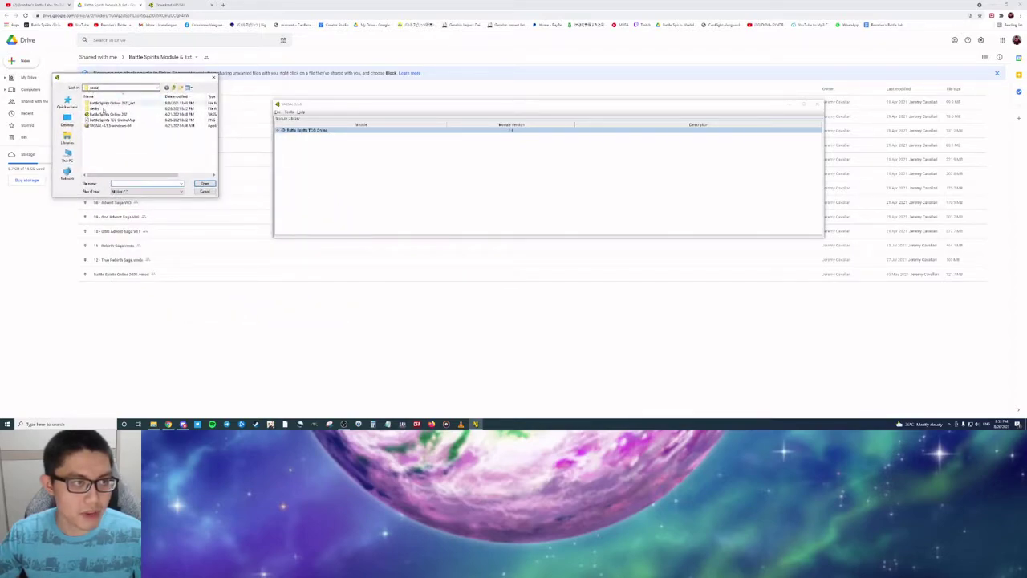
left_click(121, 88)
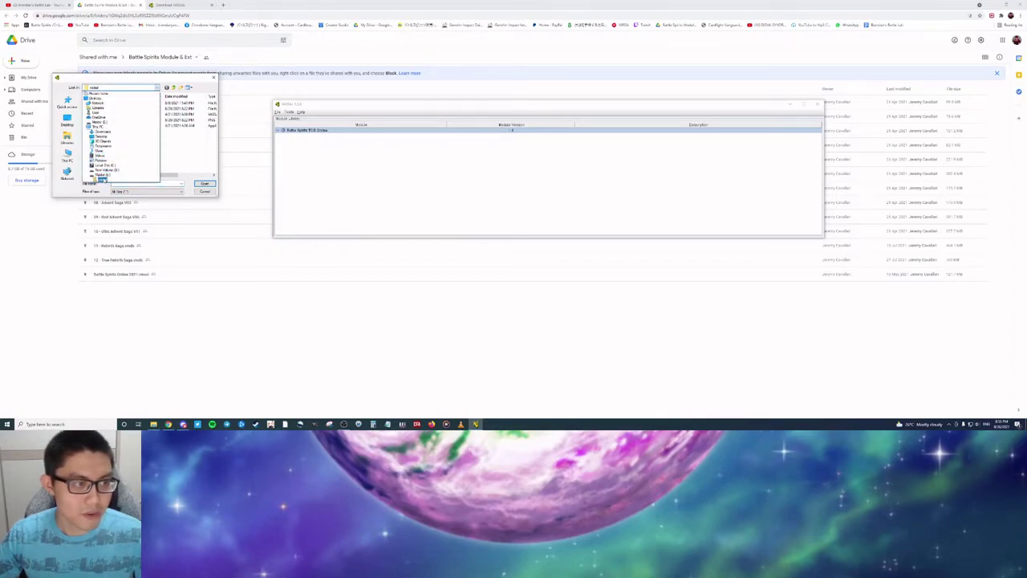
left_click(102, 179)
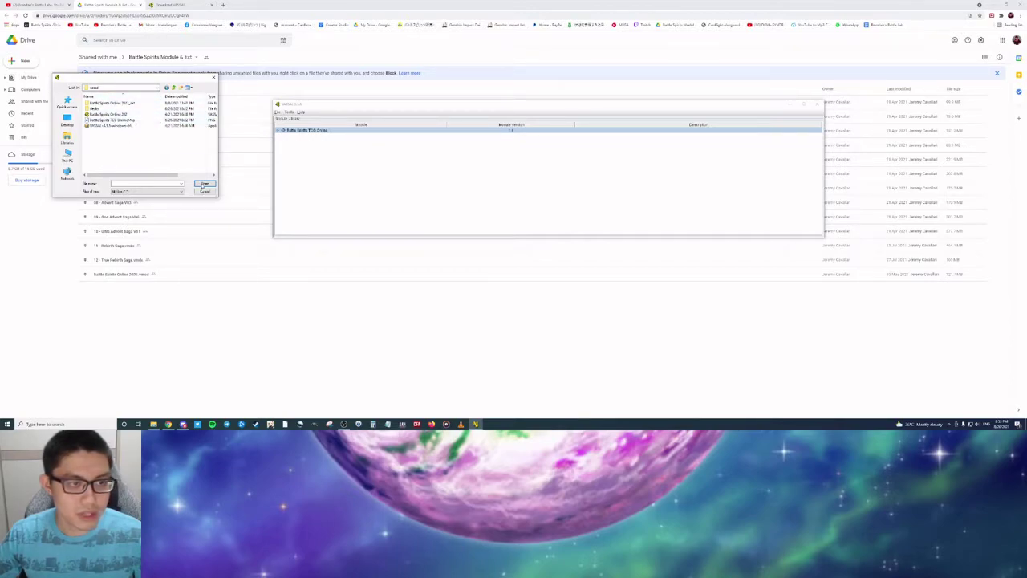
left_click(127, 115)
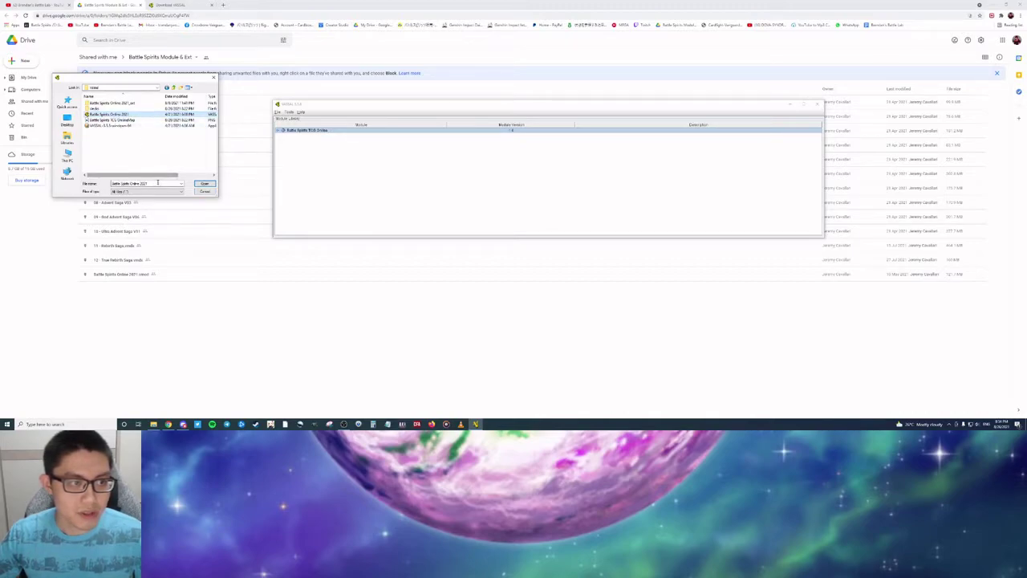
left_click(213, 77)
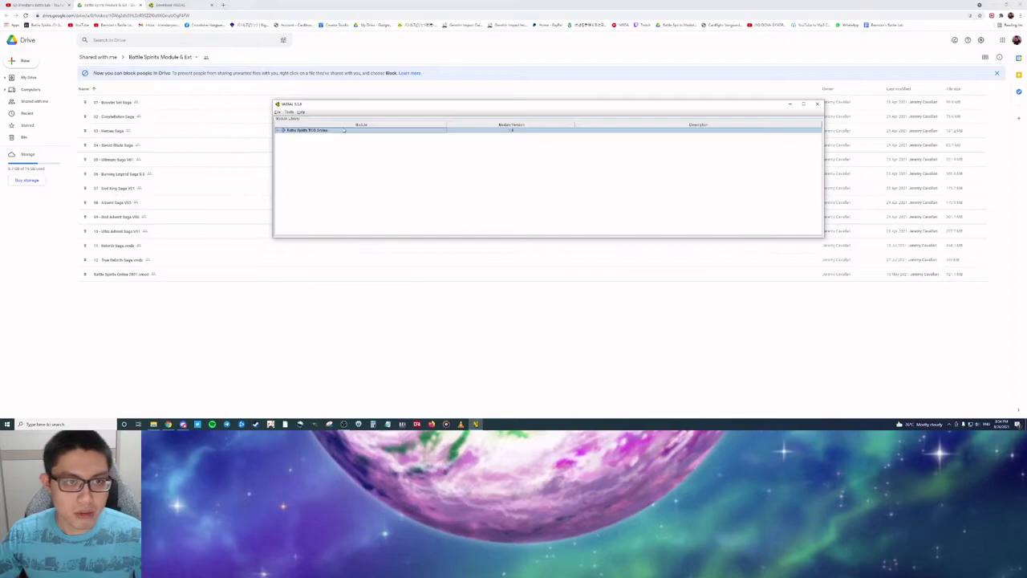
Step: Expand the Battle Spirits TCG Online module to view its saga extensions, and reselect the module
right_click(328, 134)
left_click(298, 147)
left_click(278, 131)
left_click_drag(325, 135, 323, 192)
left_click(374, 137)
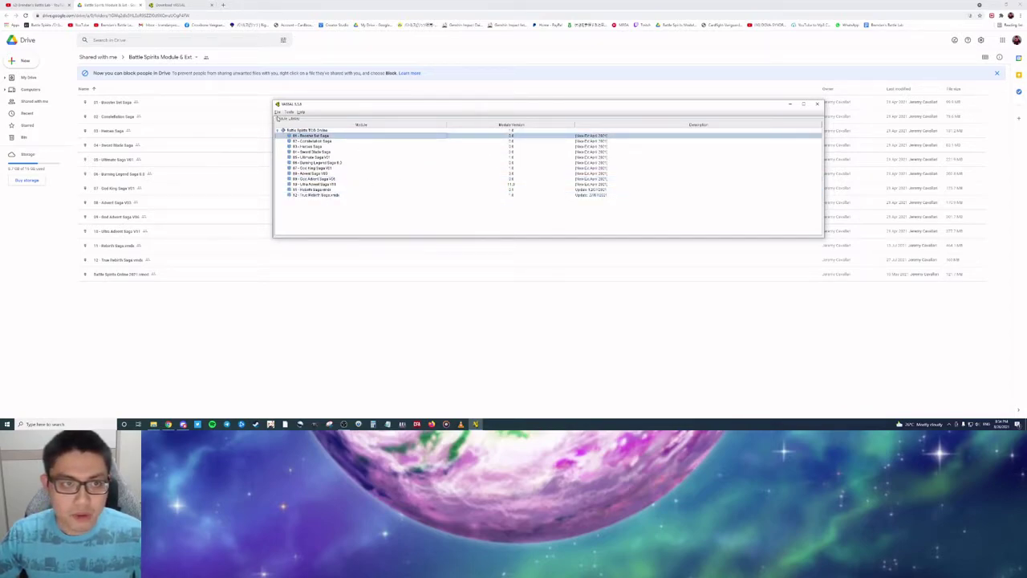
left_click(283, 130)
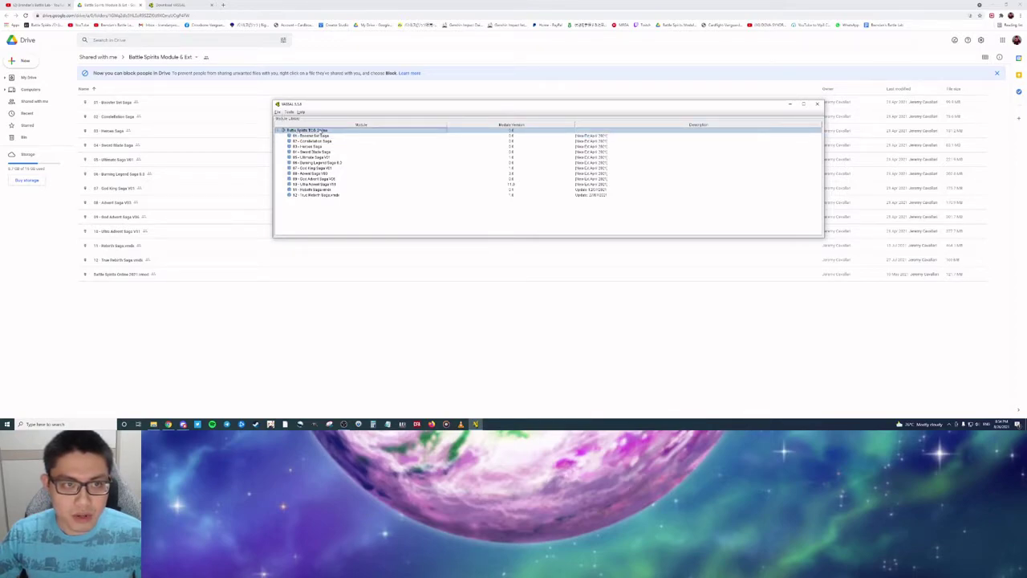
Step: Start adding an extension to the Battle Spirits module, browse the files in the Battle Spirits Online 2021_ext folder, and cancel
right_click(319, 130)
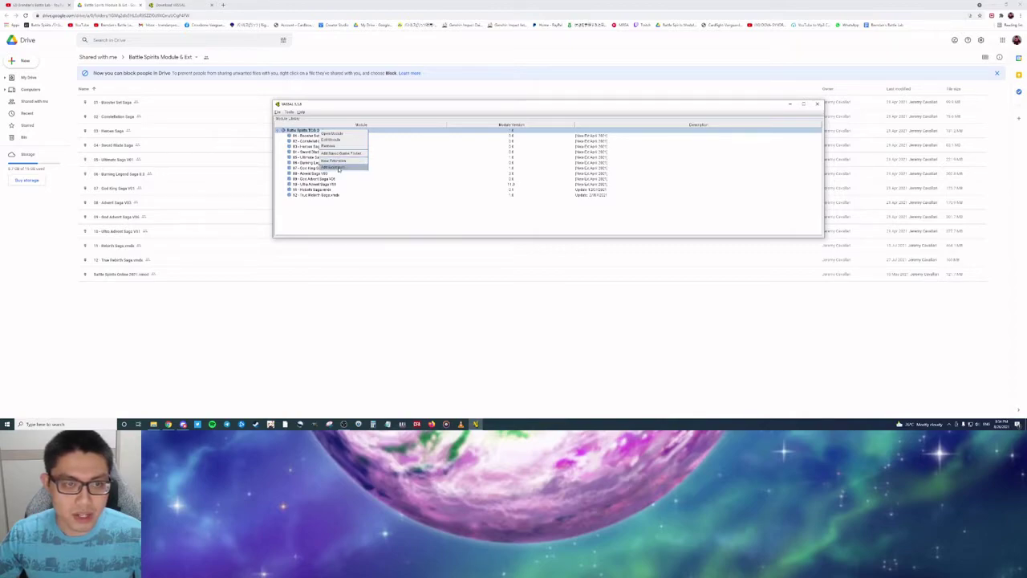
left_click(334, 168)
double_click(113, 120)
double_click(116, 103)
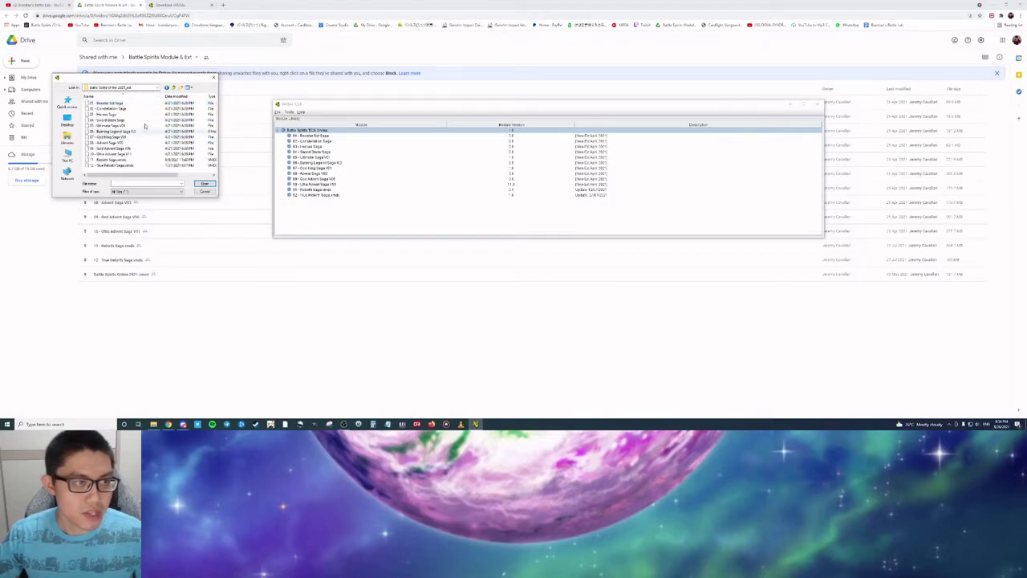
scroll(138, 104, "right", 2)
scroll(136, 107, "left", 2)
scroll(136, 108, "left", 1)
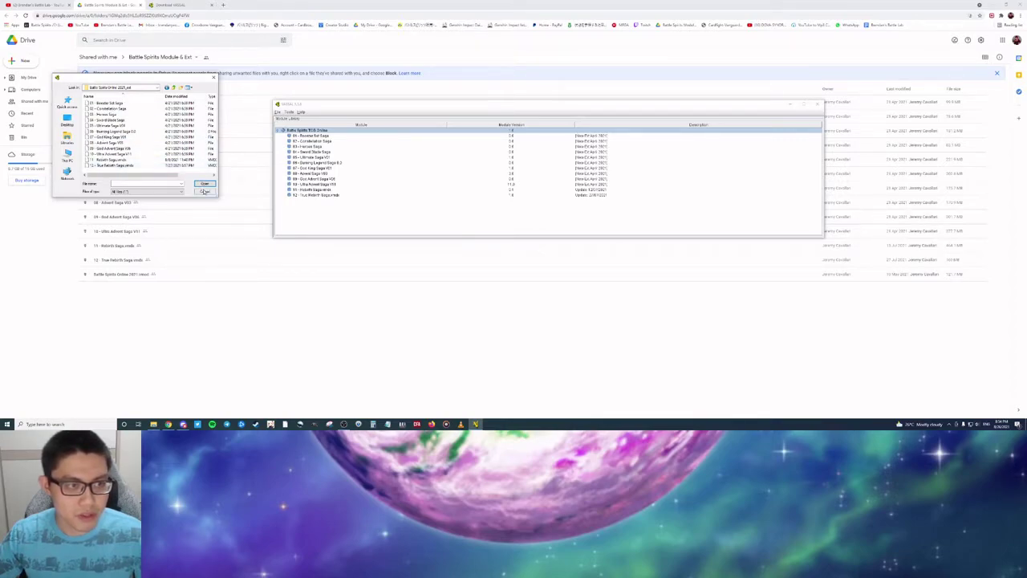
left_click(205, 191)
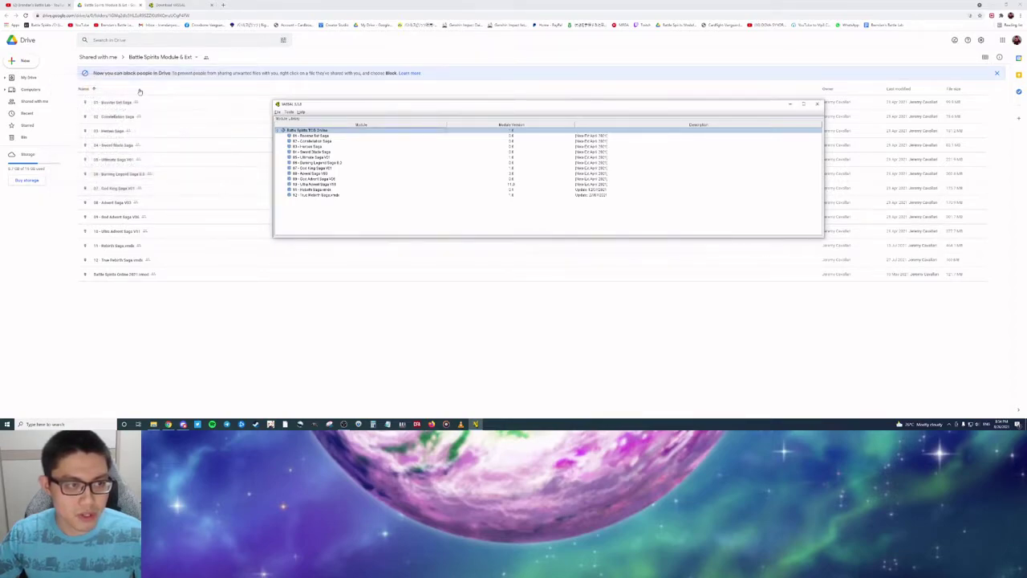
Step: Open the Battle Spirits TCG Online module and reposition its welcome window and the module library window
right_click(440, 134)
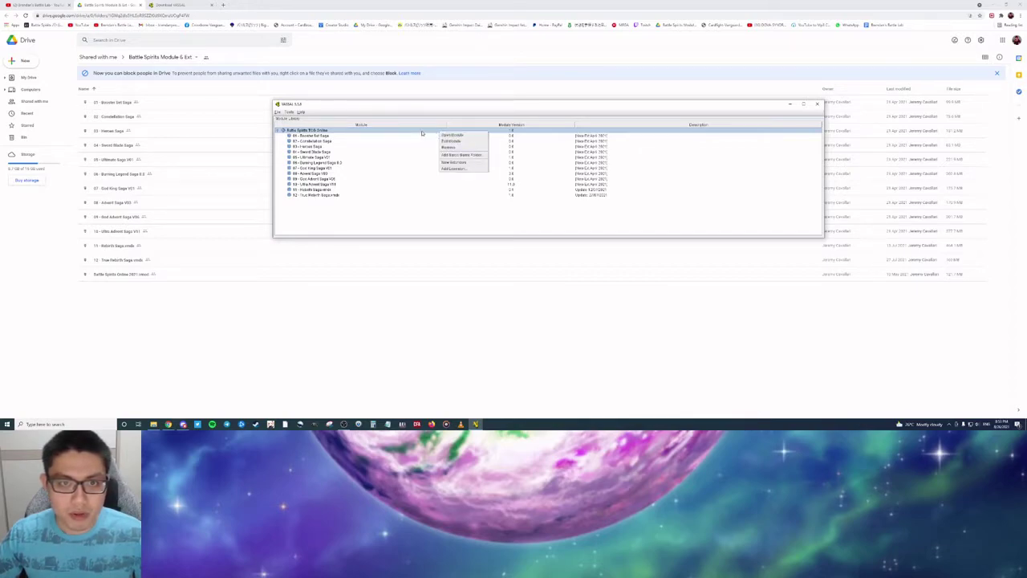
left_click(452, 135)
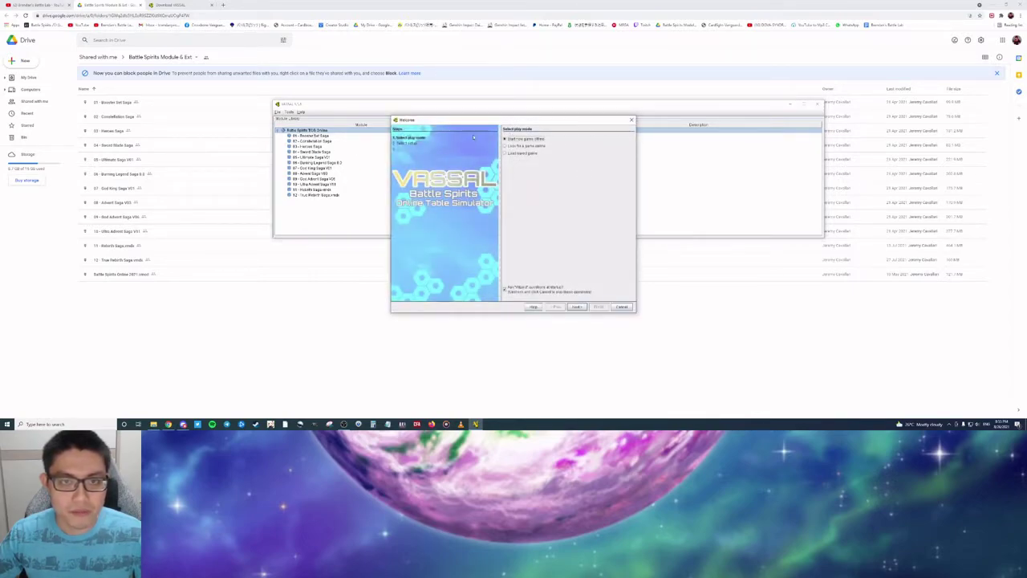
left_click_drag(458, 122, 633, 123)
left_click_drag(560, 106, 409, 105)
left_click(678, 115)
key("alt+Tab")
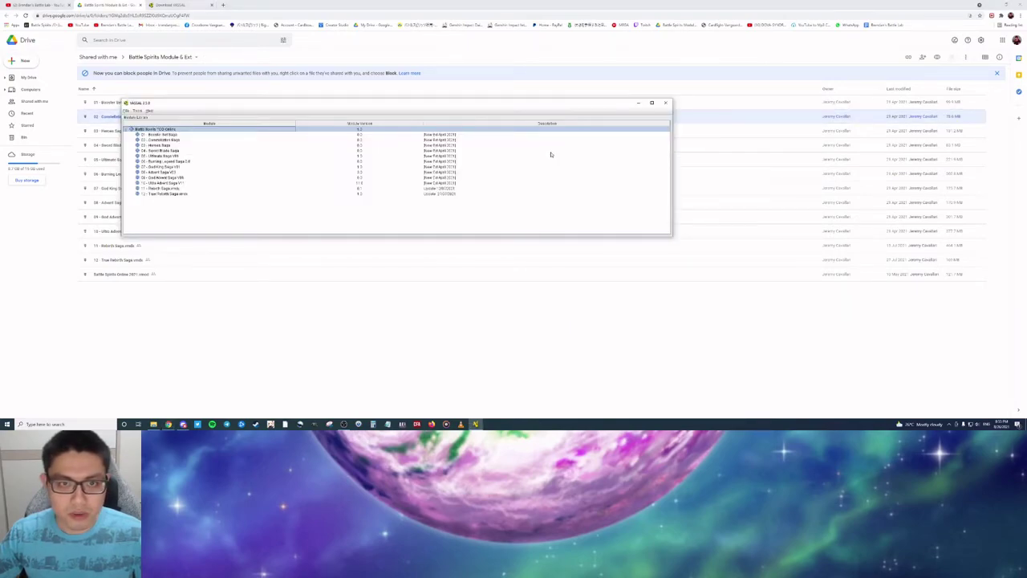
Step: Bring the Battle Spirits welcome window to the front and rearrange it and the module library window side by side
key("alt+Tab")
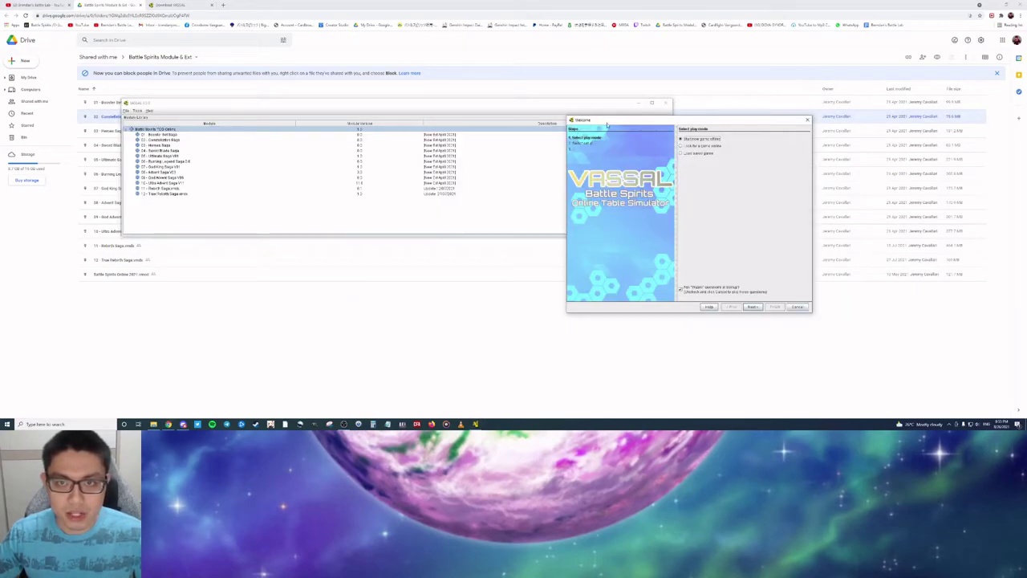
left_click_drag(608, 124, 527, 112)
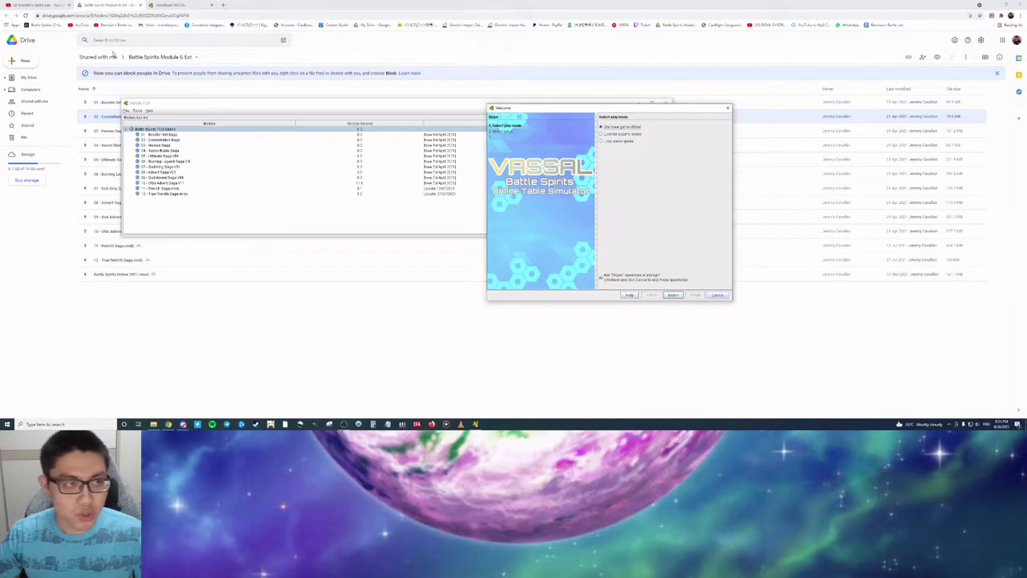
left_click_drag(215, 106, 179, 81)
left_click(632, 119)
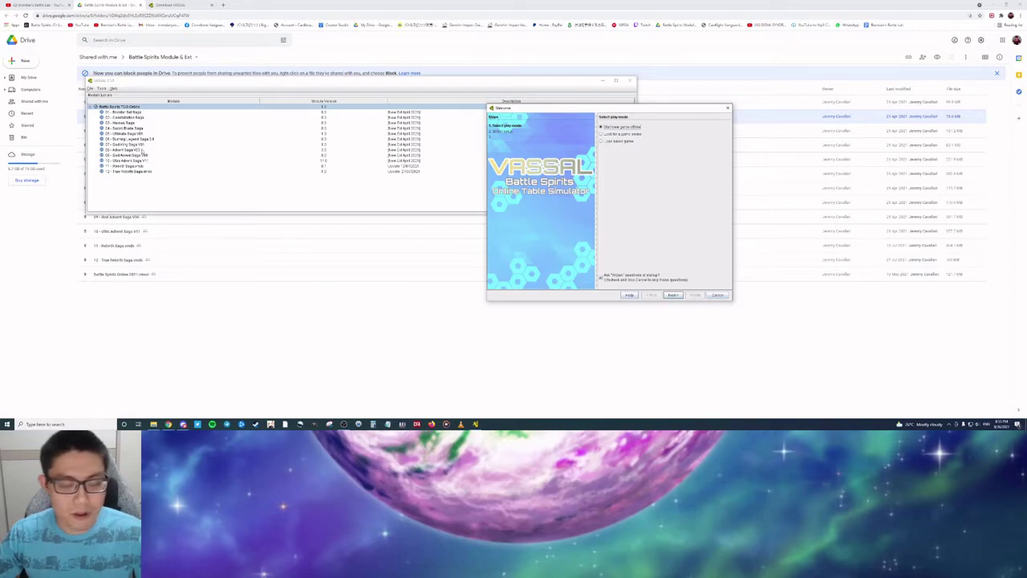
left_click_drag(574, 105, 519, 103)
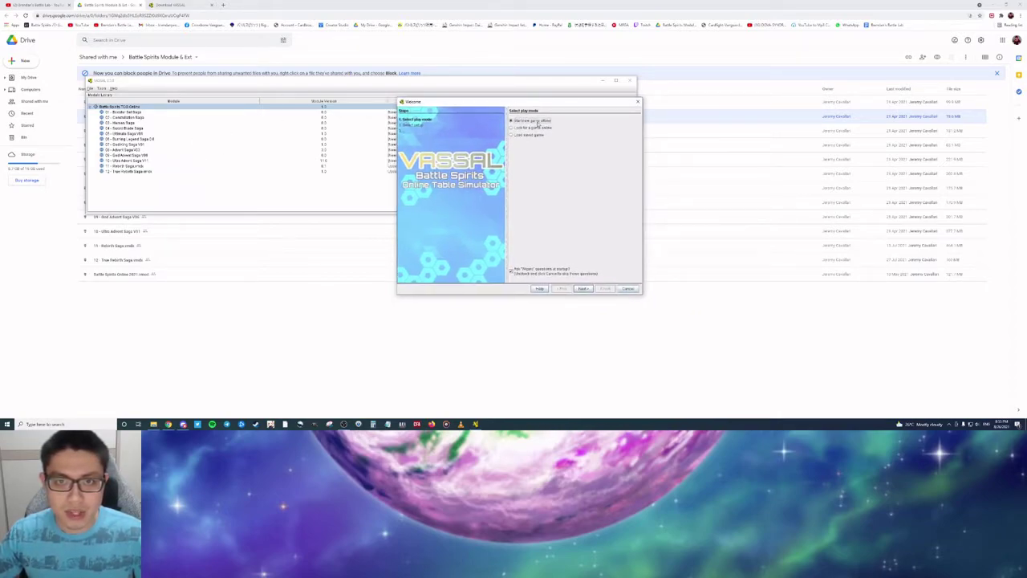
Step: Choose looking for a game online as the play mode, finish the welcome wizard, and return to the module's main window
left_click(534, 128)
left_click(526, 135)
left_click(530, 129)
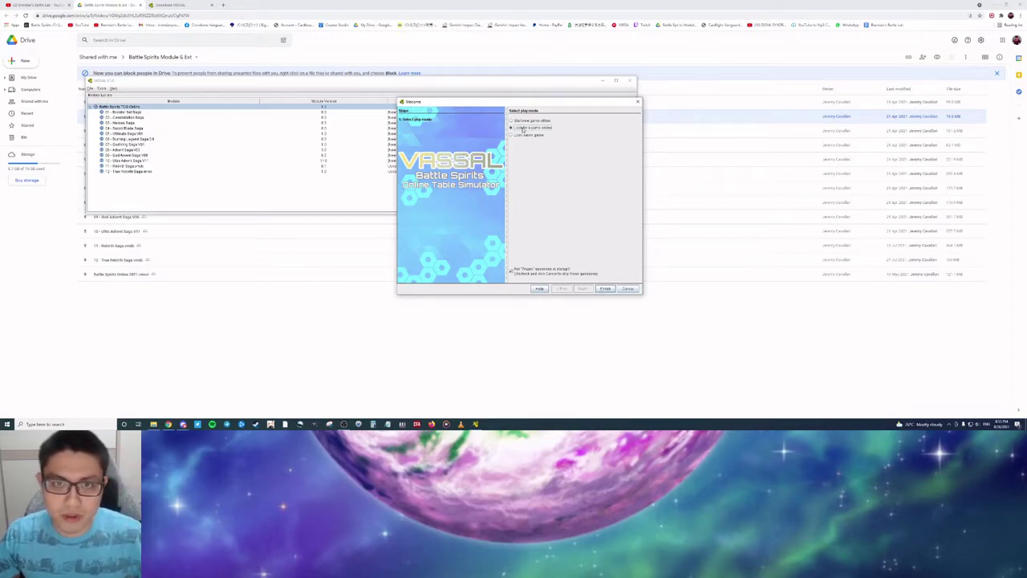
left_click(605, 288)
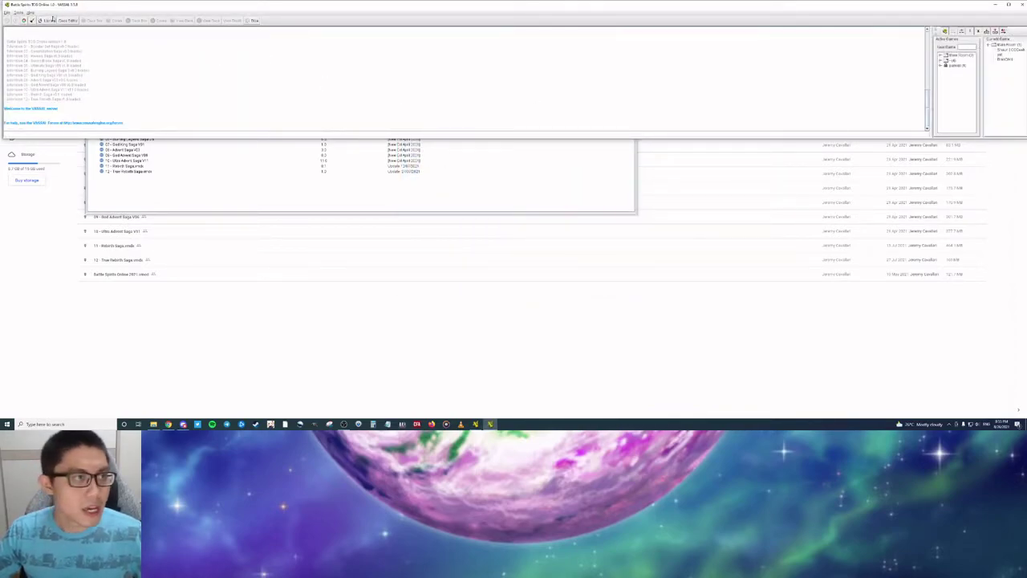
left_click(456, 197)
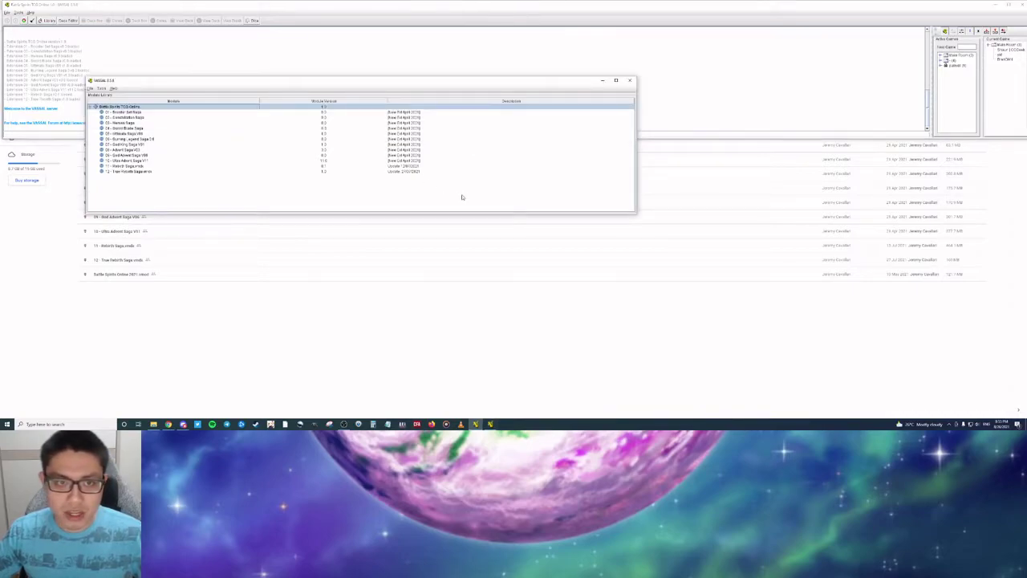
left_click(542, 54)
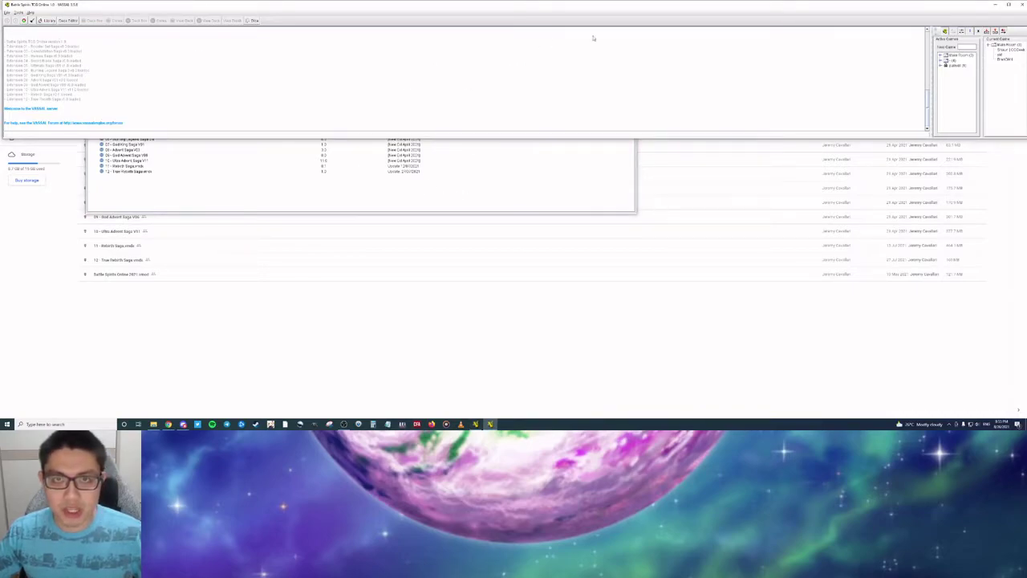
Step: Open the card library, enlarge the module window, and browse the sagas from Booster Set Saga through True Rebirth Saga
left_click(48, 21)
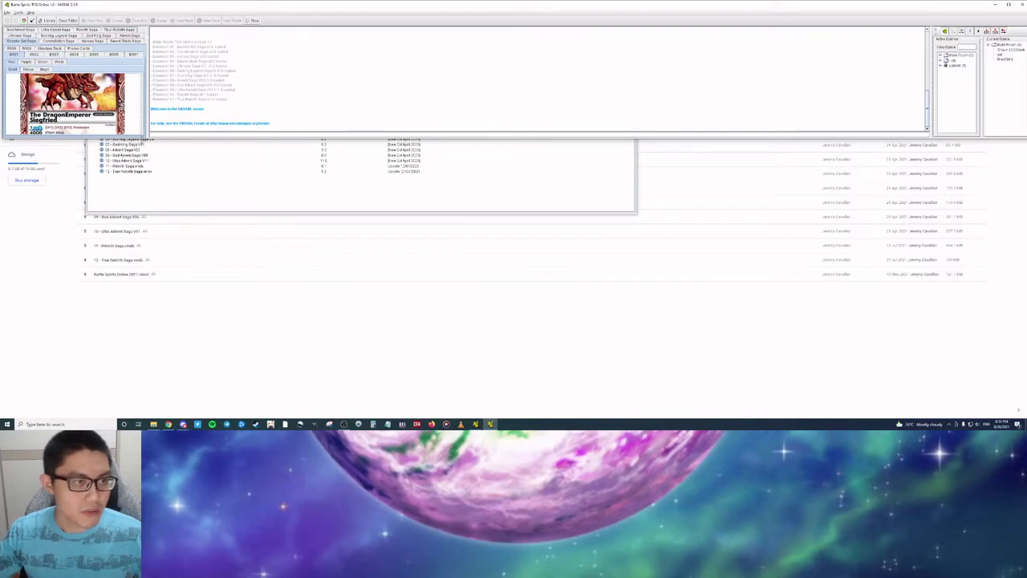
left_click_drag(142, 137, 141, 207)
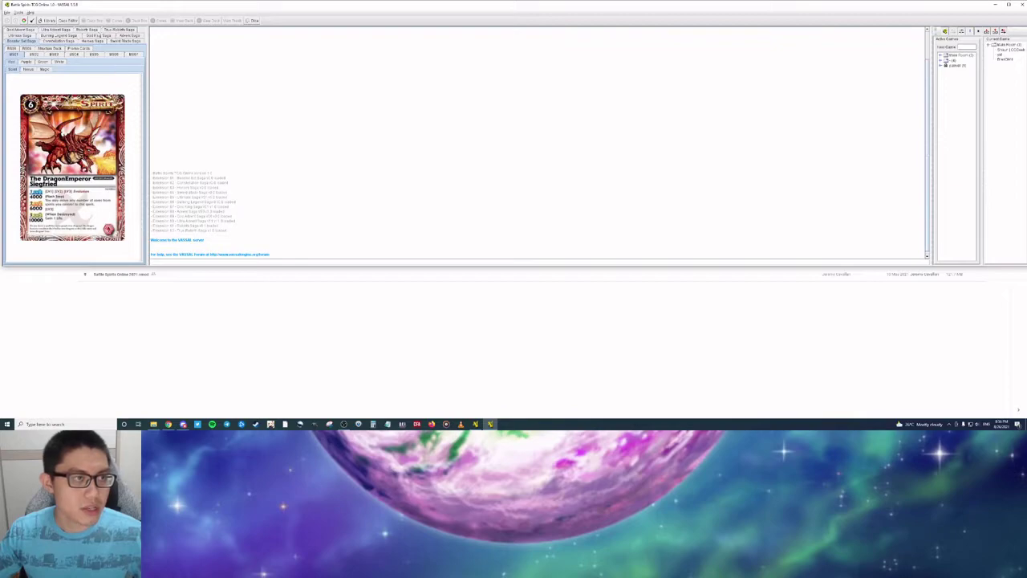
left_click(58, 42)
left_click(25, 42)
left_click(59, 42)
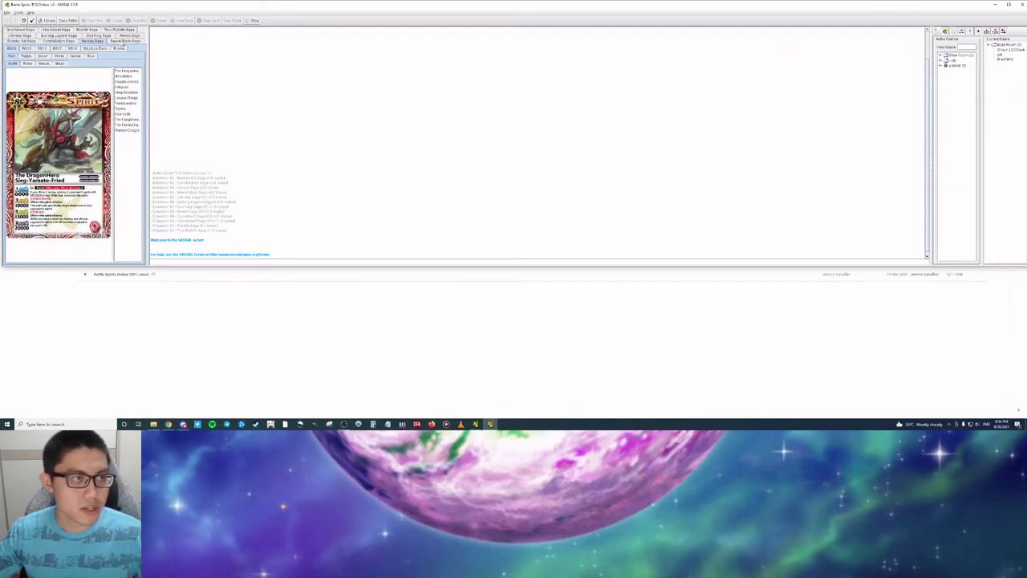
left_click(21, 36)
left_click(58, 36)
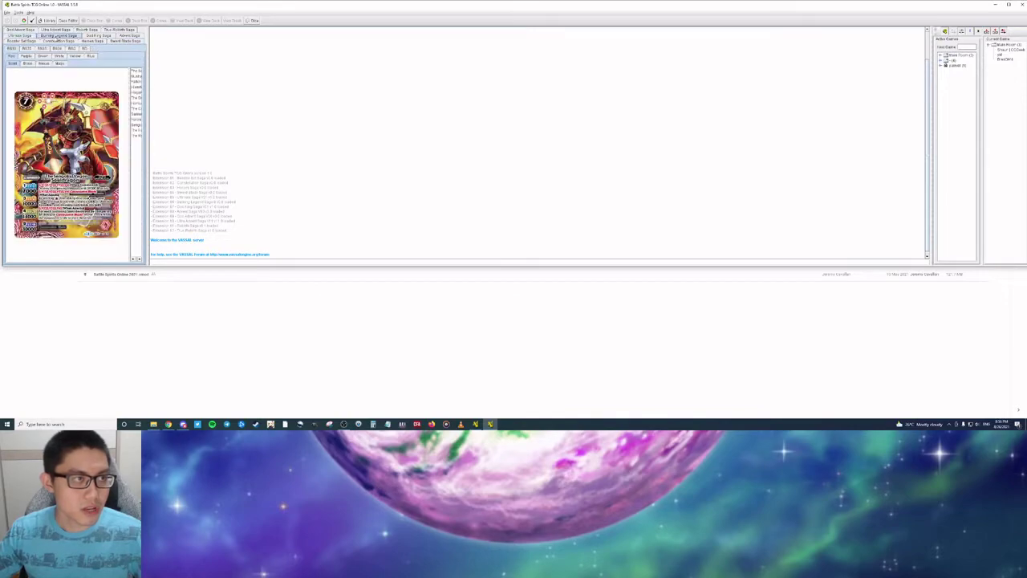
left_click(24, 31)
left_click(58, 31)
left_click(110, 30)
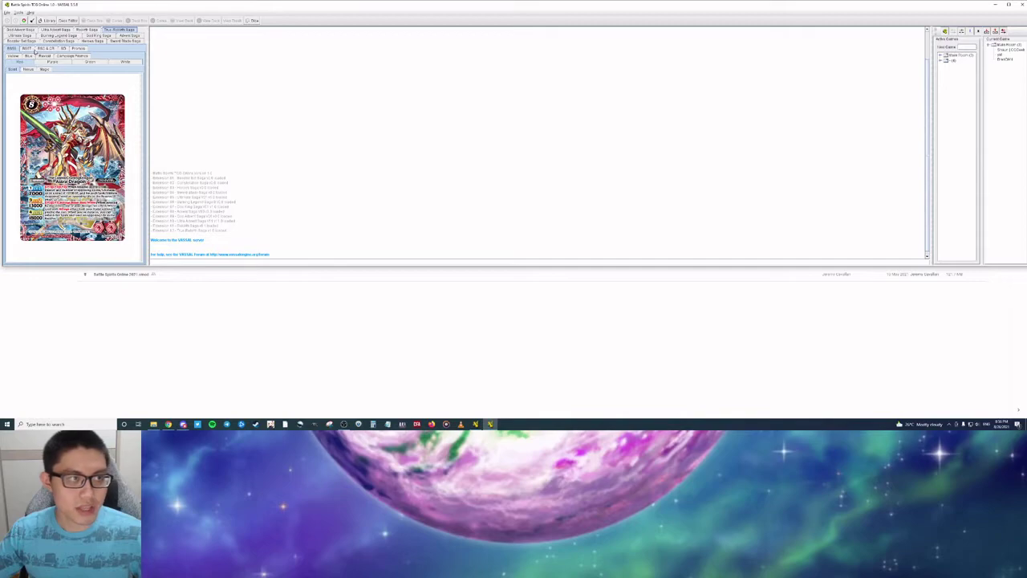
Step: Browse the card sets of the True Rebirth Saga, return to its first set, and widen the card library to show the card list
left_click(29, 49)
left_click(14, 49)
left_click(28, 49)
left_click(14, 49)
left_click(28, 49)
left_click(14, 49)
left_click(27, 48)
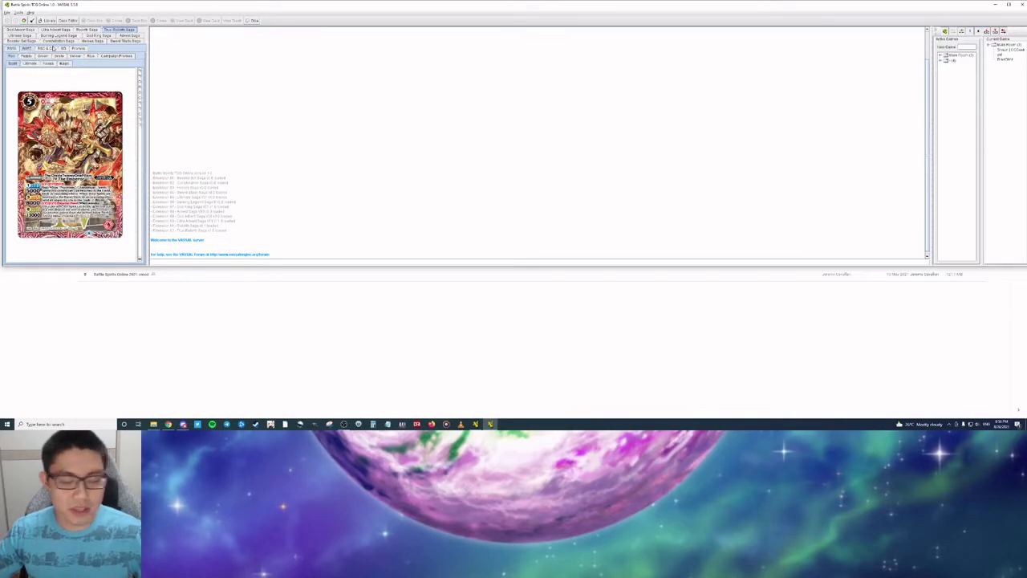
left_click(52, 48)
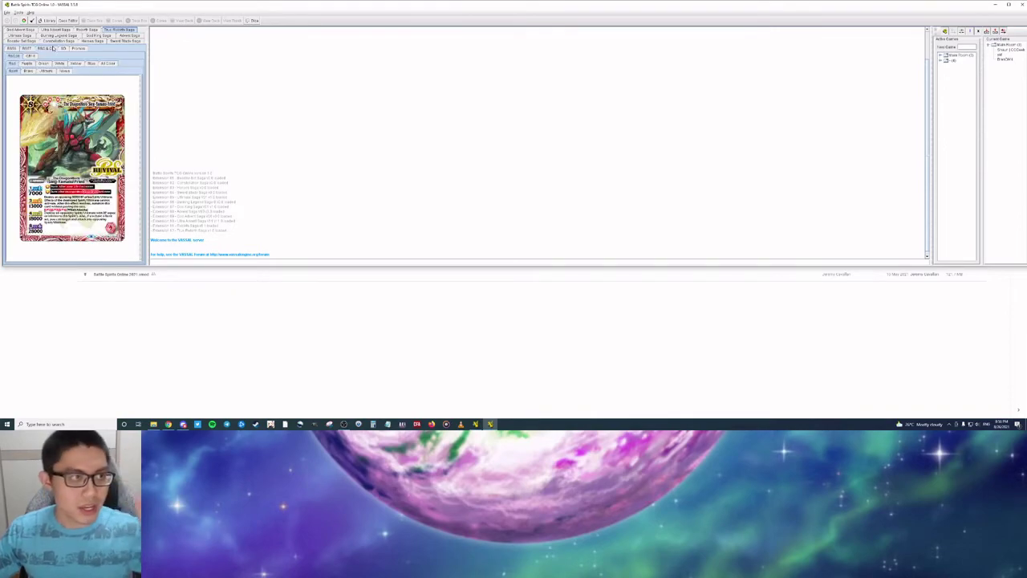
left_click(30, 55)
left_click(27, 49)
left_click(13, 49)
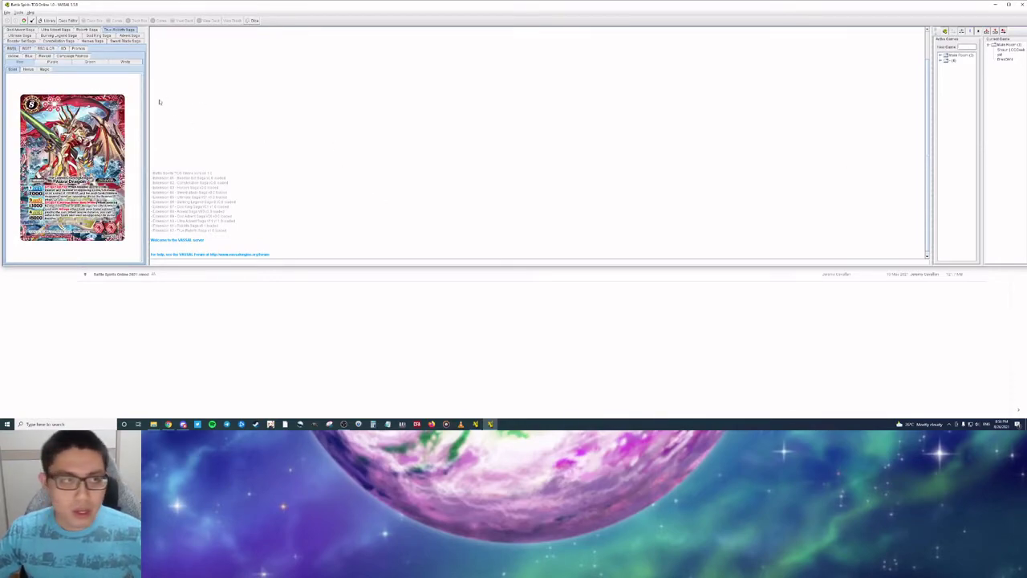
left_click_drag(148, 145, 182, 139)
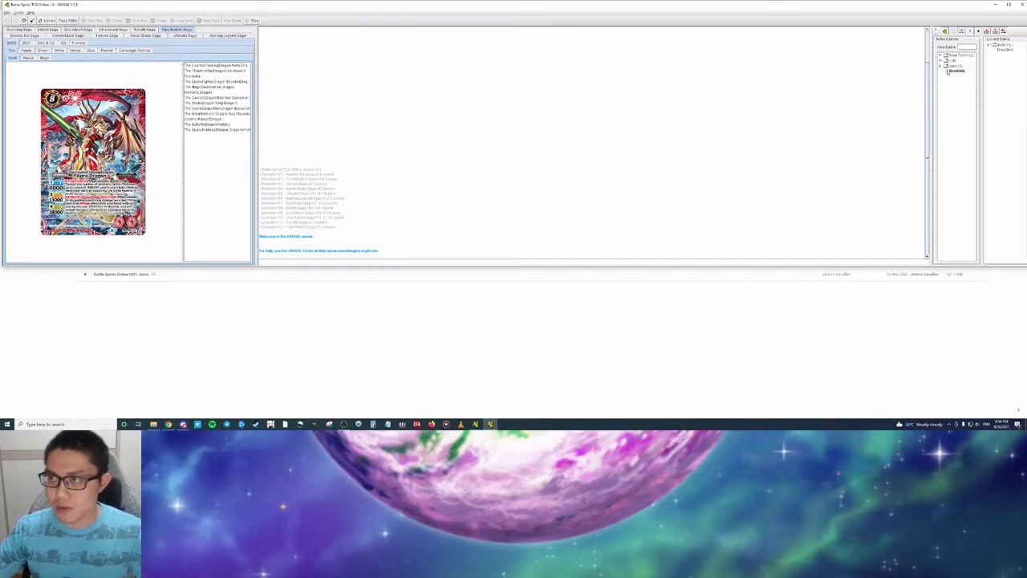
Step: Select the new game room and start a new game on the second Gate Open! Classic table, completing its setup
left_click(940, 67)
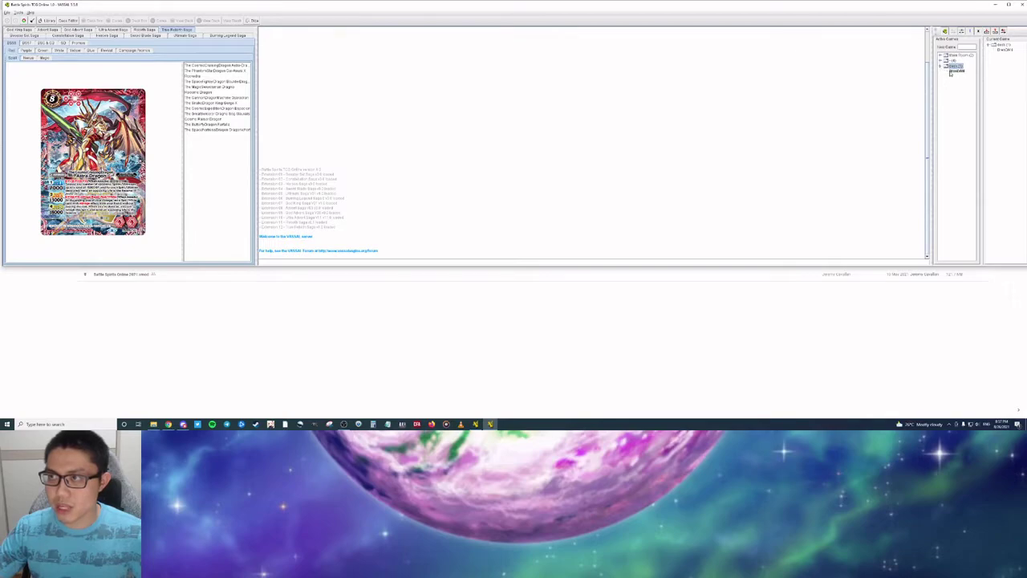
left_click(940, 67)
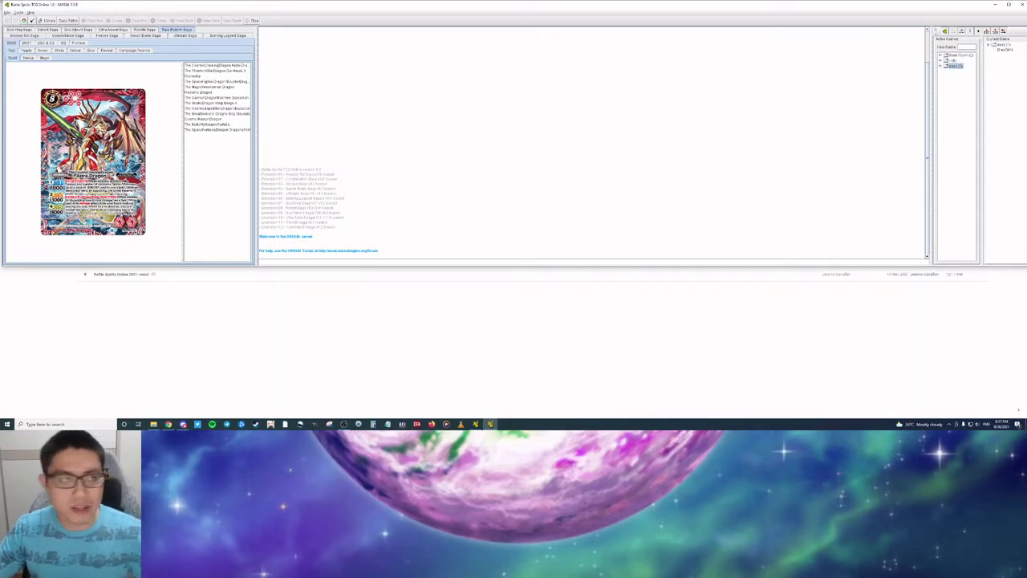
left_click(7, 13)
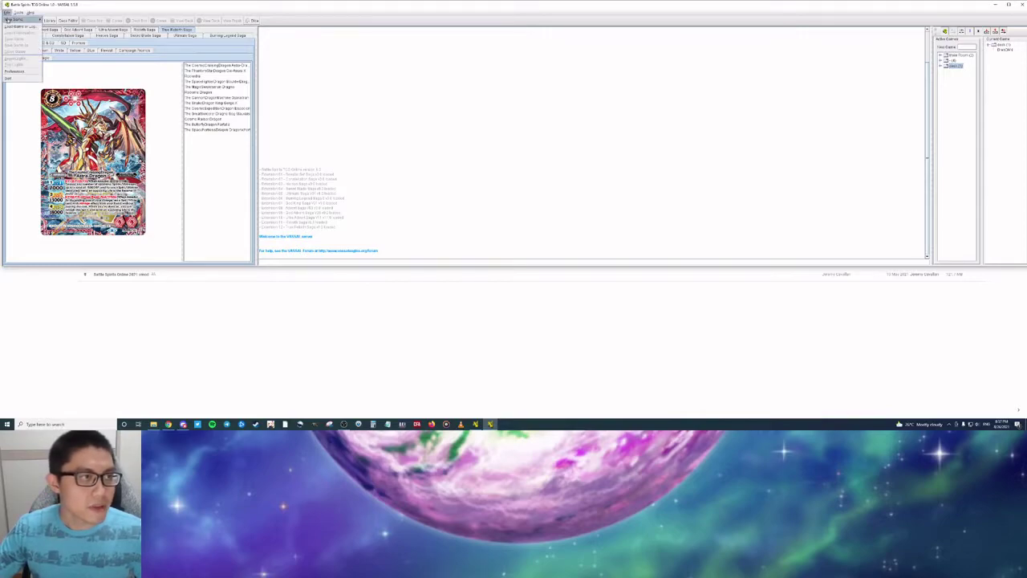
mouse_move(32, 19)
mouse_move(63, 23)
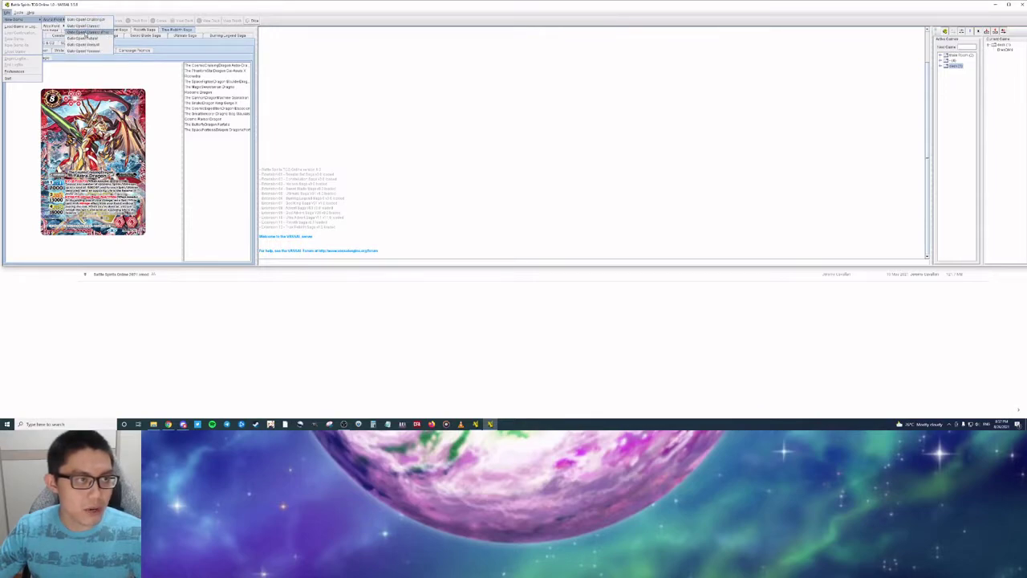
left_click(86, 32)
left_click(497, 154)
left_click(493, 170)
left_click(587, 295)
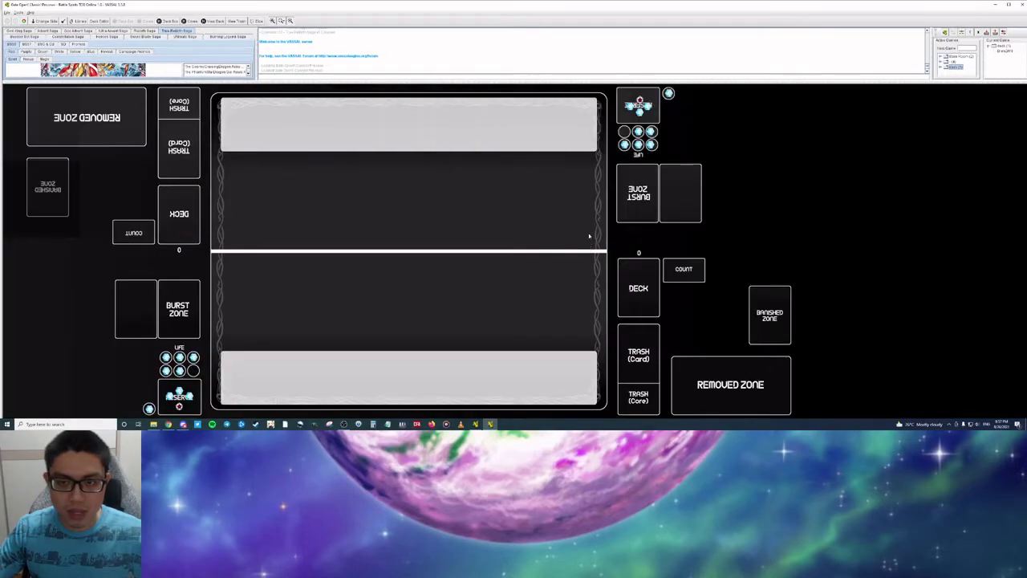
Step: Check the Deck Box, open the Deck Editor alongside the card library, and enlarge the library area above the play table
left_click(80, 22)
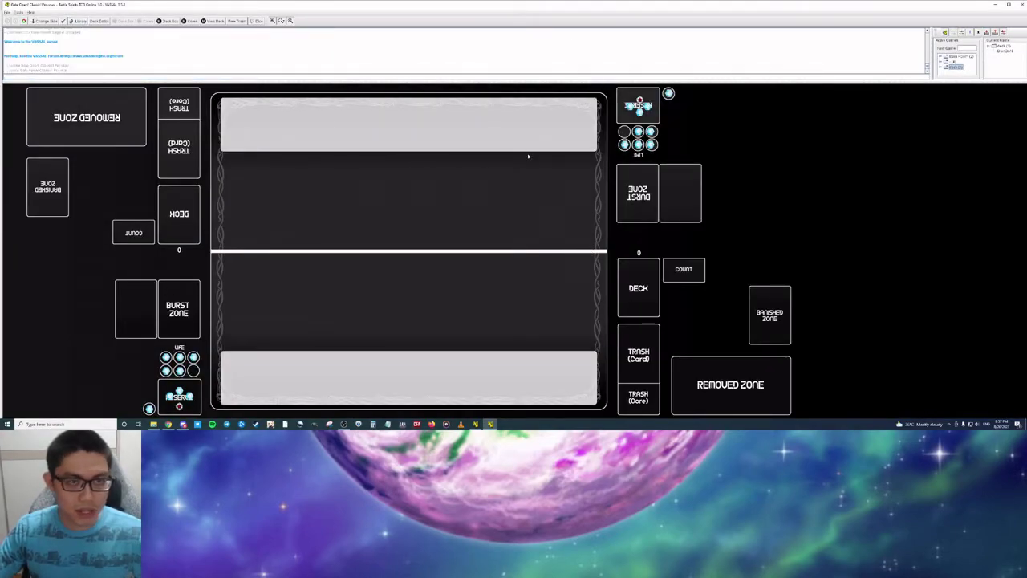
mouse_move(504, 79)
left_mouse_down()
mouse_move(505, 66)
mouse_move(506, 75)
left_mouse_up()
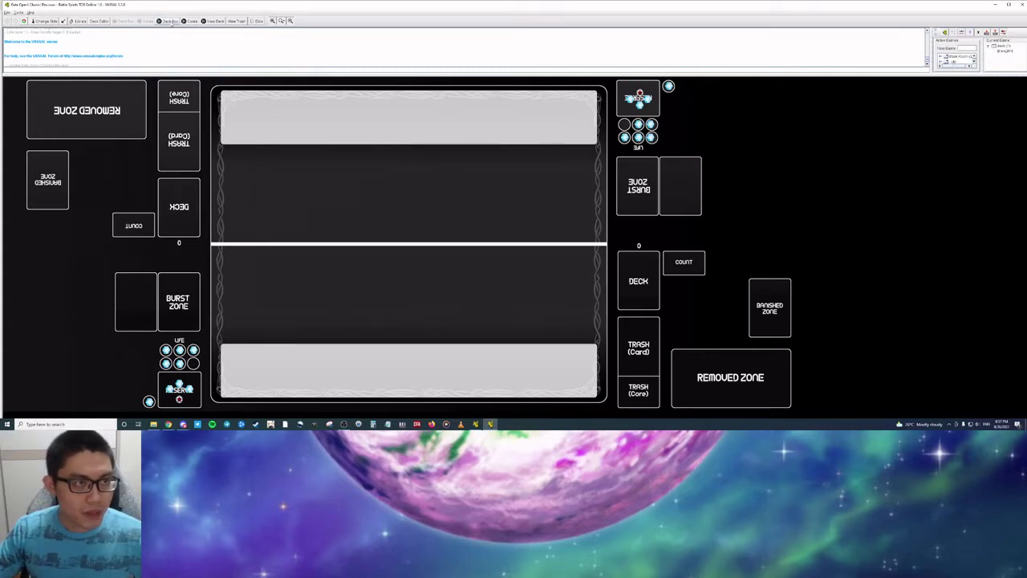
left_click(170, 20)
left_click(138, 59)
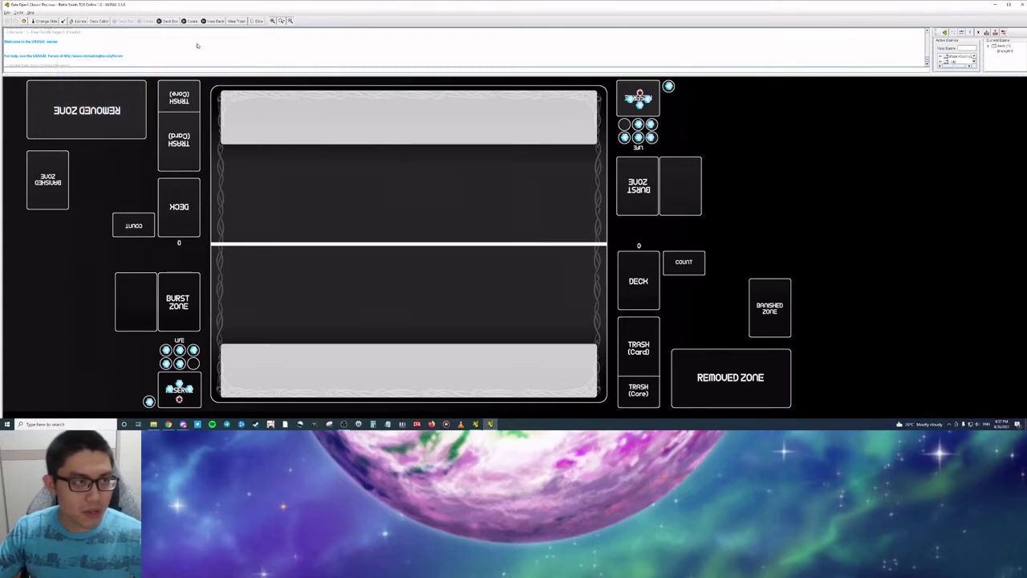
left_click(99, 21)
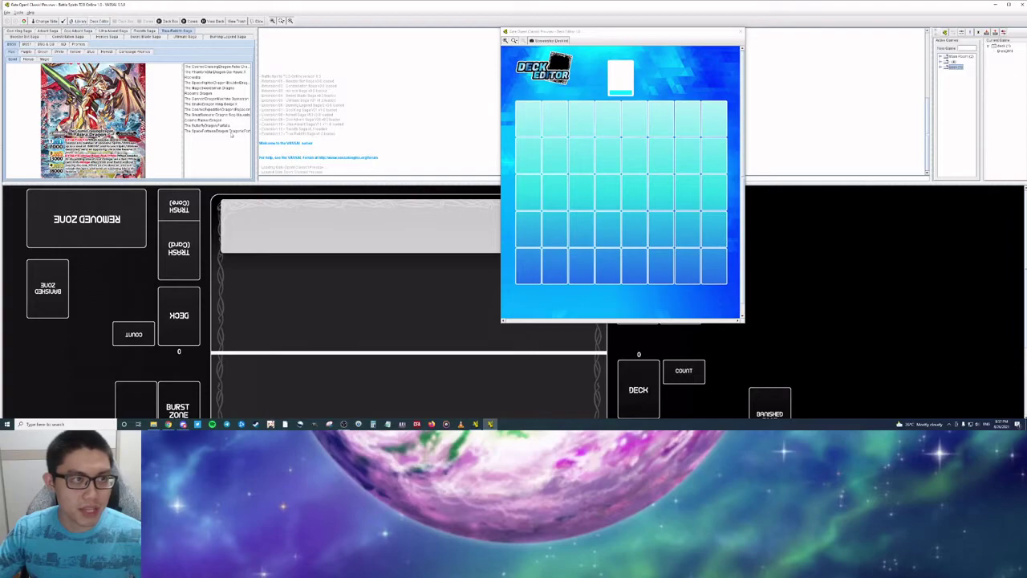
left_click_drag(333, 183, 333, 249)
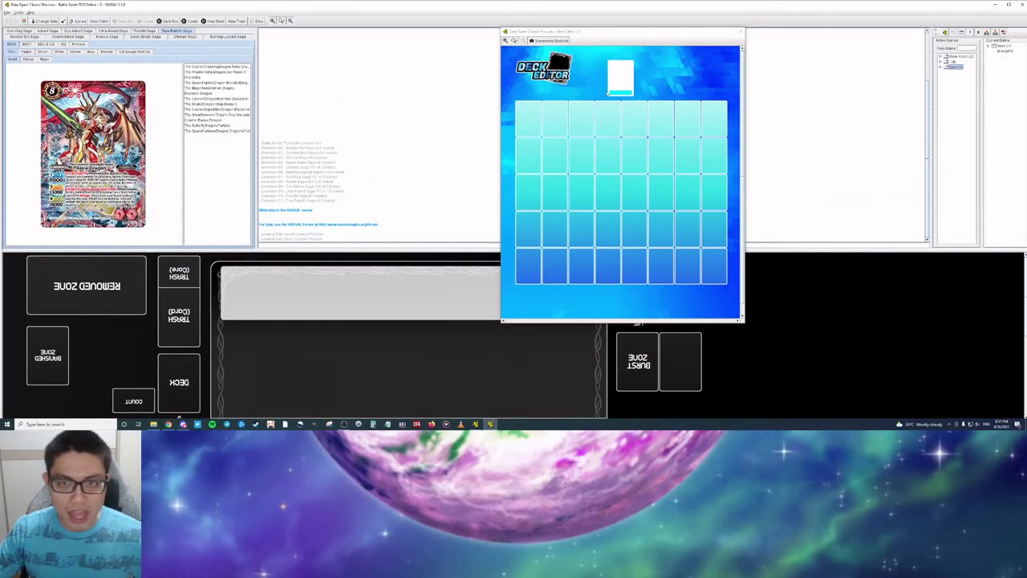
Step: Place two Astra Dragon cards in the first two slots of the deck grid, and remove them again
left_click_drag(93, 154, 528, 119)
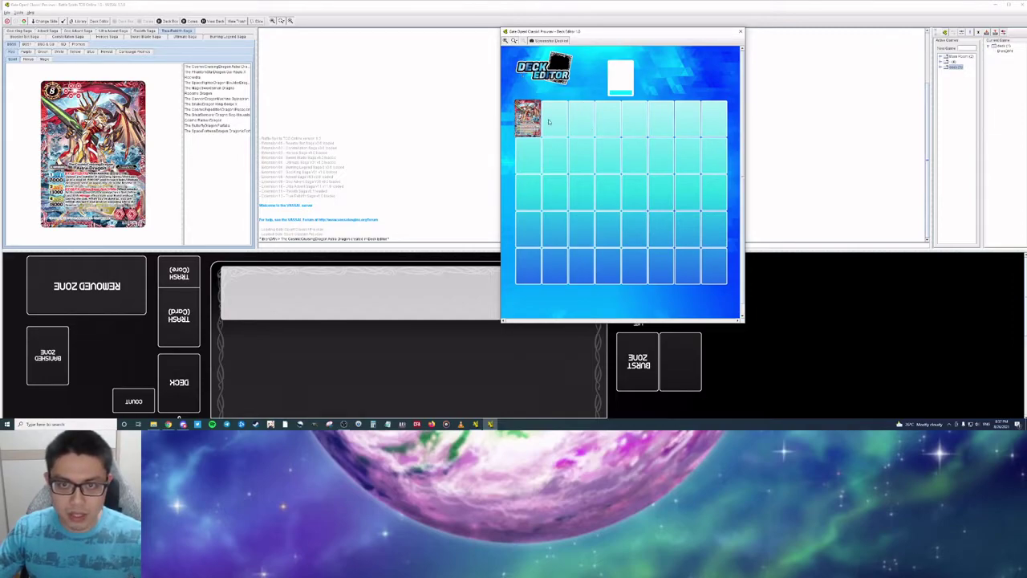
left_click_drag(525, 119, 553, 119)
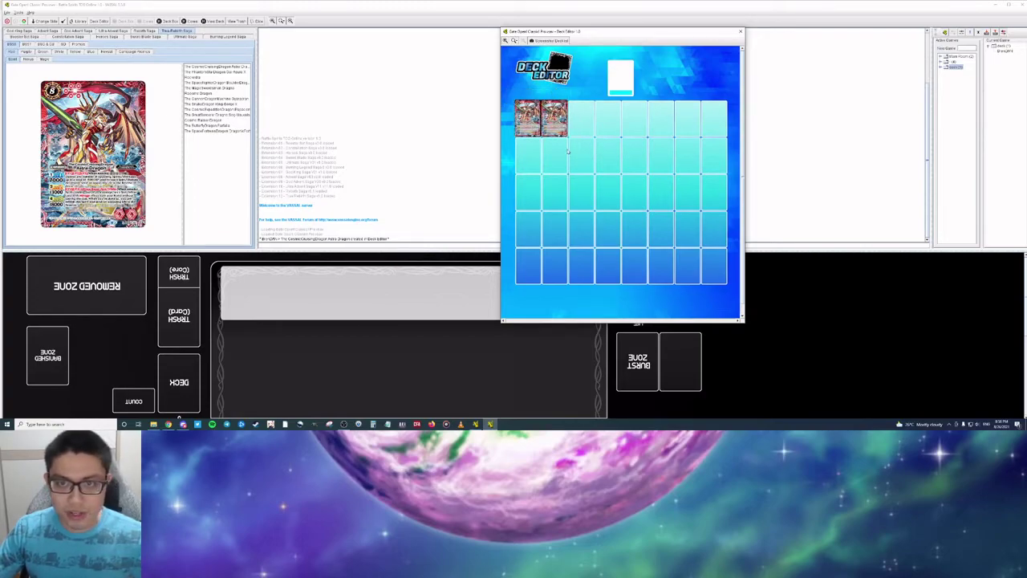
right_click(544, 115)
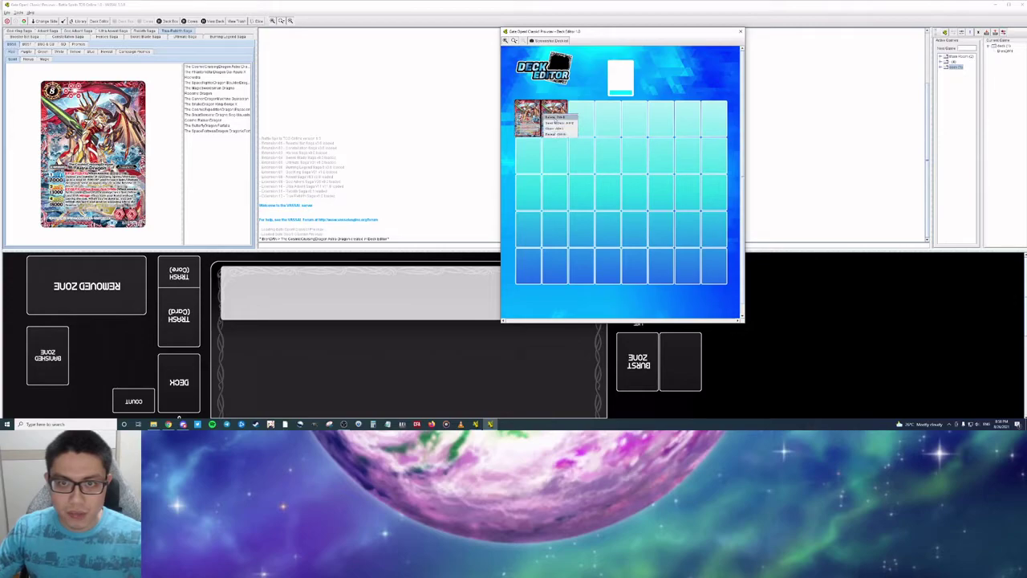
left_click(549, 118)
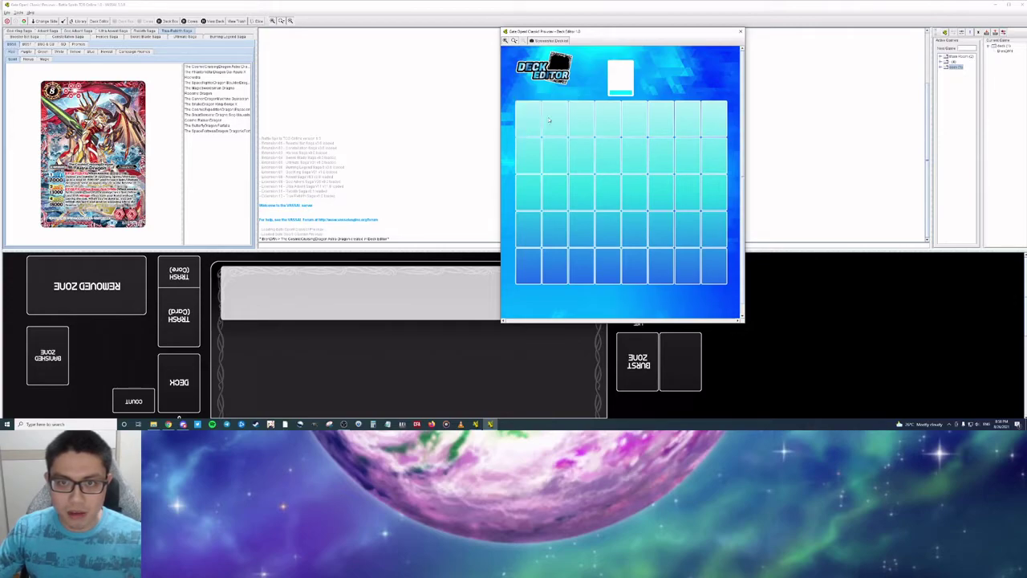
Step: Place an Astra Dragon, two Cosmo Raiser Dragon cards and a GreatSorcerer Dragon card in scattered slots of the deck grid
left_click_drag(94, 146, 549, 98)
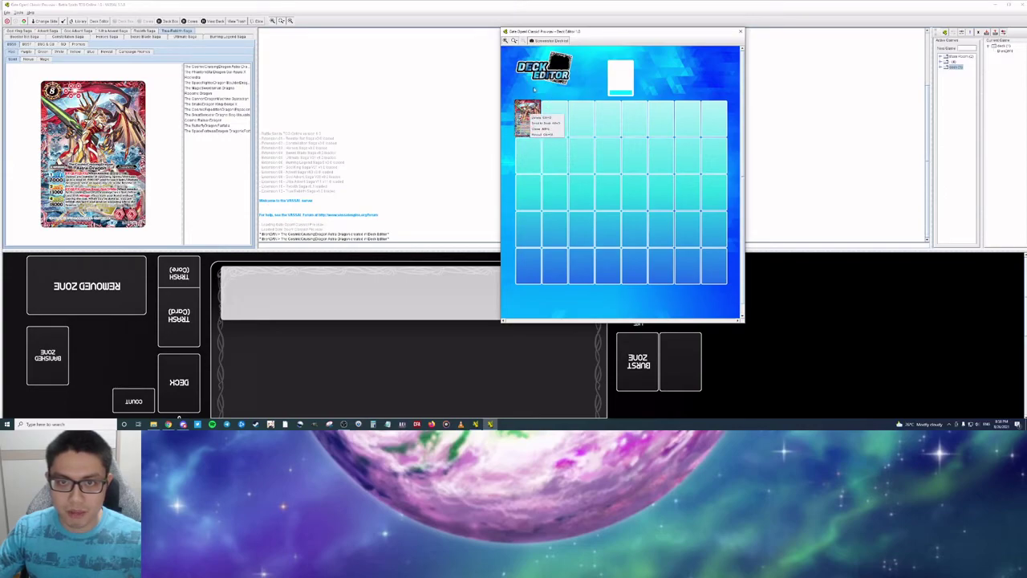
left_click(210, 126)
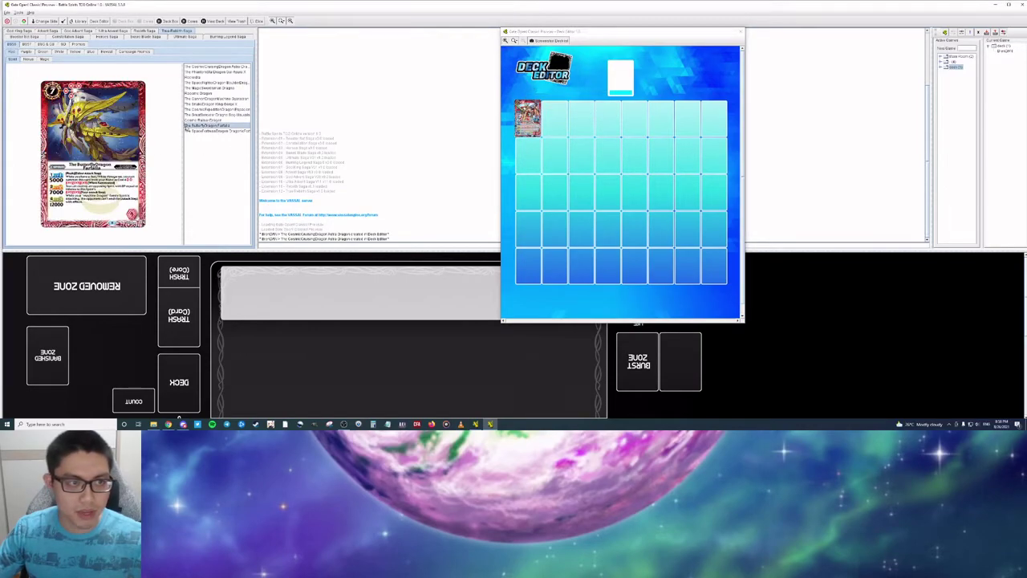
left_click(209, 120)
left_click_drag(106, 144, 688, 153)
left_click(527, 154)
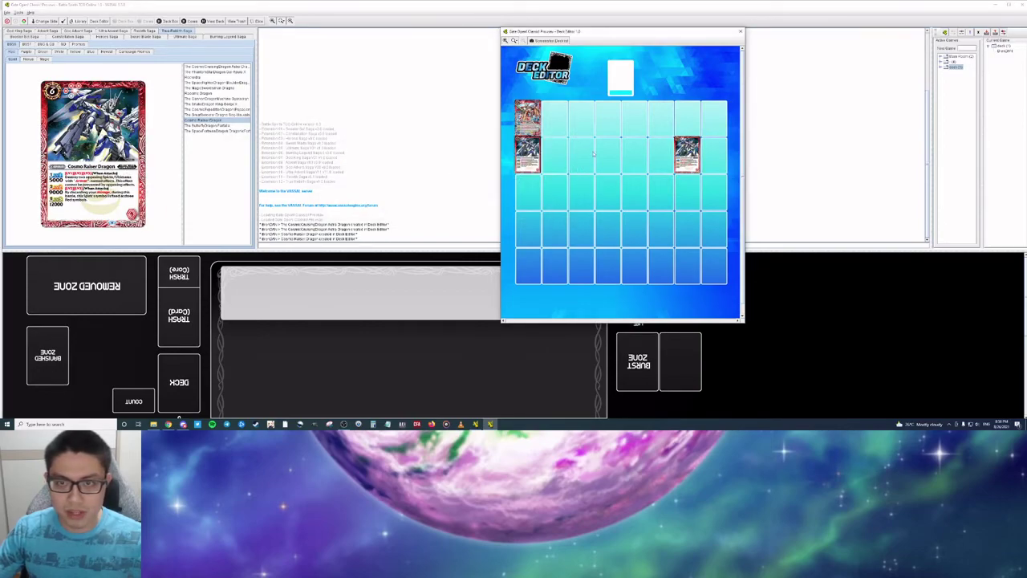
left_click_drag(205, 114, 607, 118)
Step: Select all the cards on the deck grid together and delete them
left_click_drag(511, 92, 547, 111)
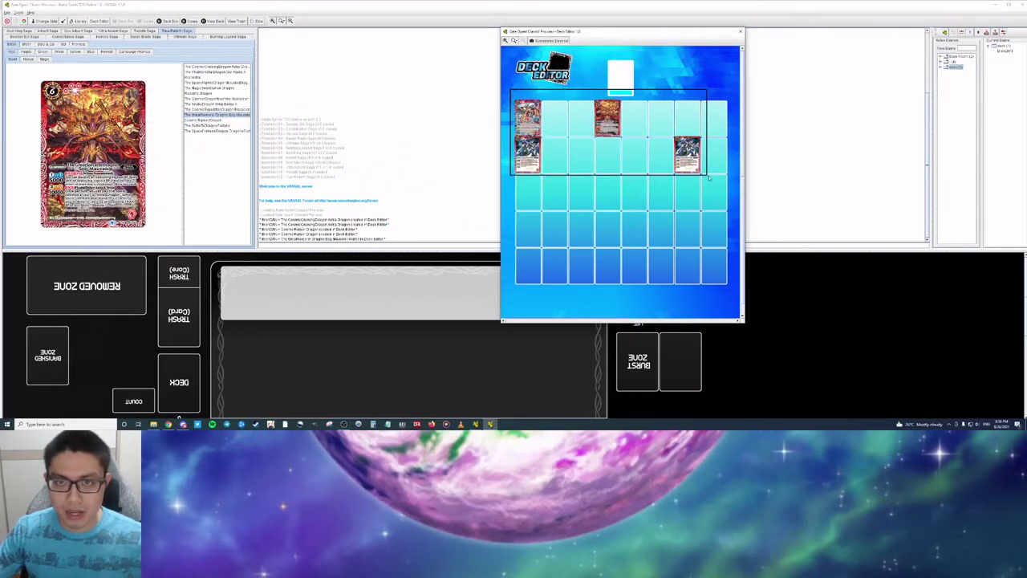
left_click_drag(709, 178, 709, 178)
right_click(682, 153)
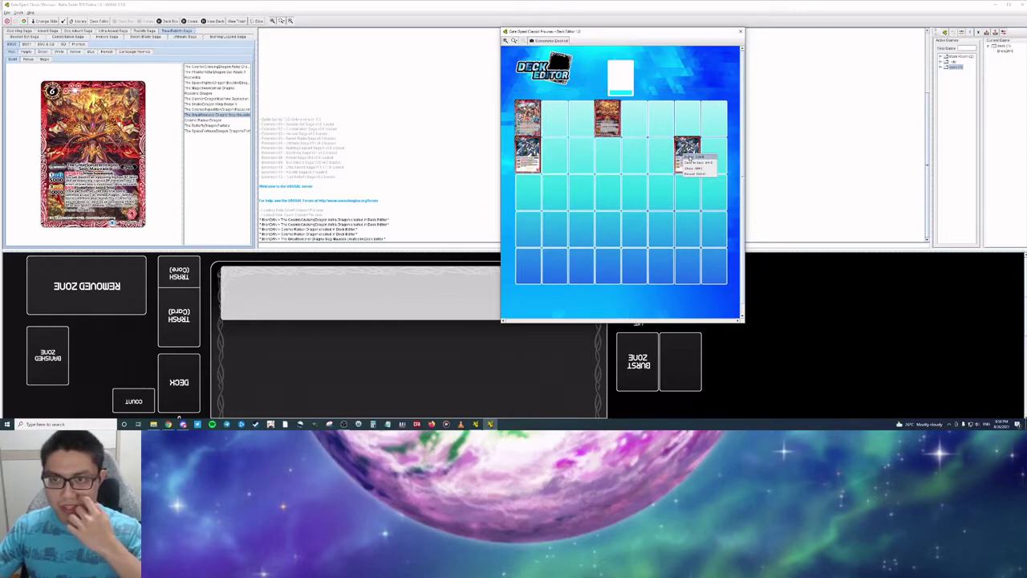
left_click(689, 158)
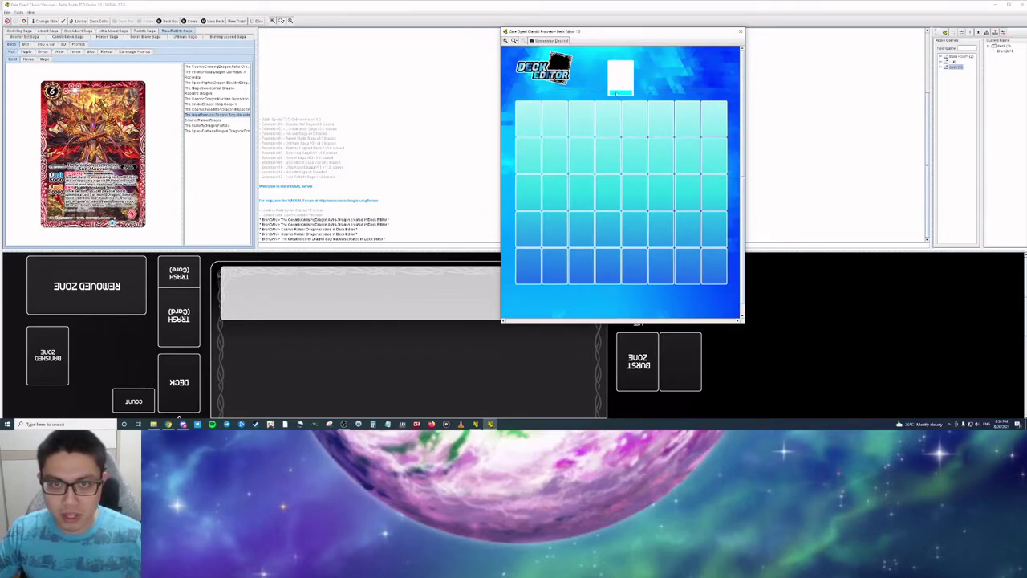
Step: Place four different cards from the library on the deck grid, including Astra Dragon and King-Gorgo X
left_click(223, 73)
left_click(219, 67)
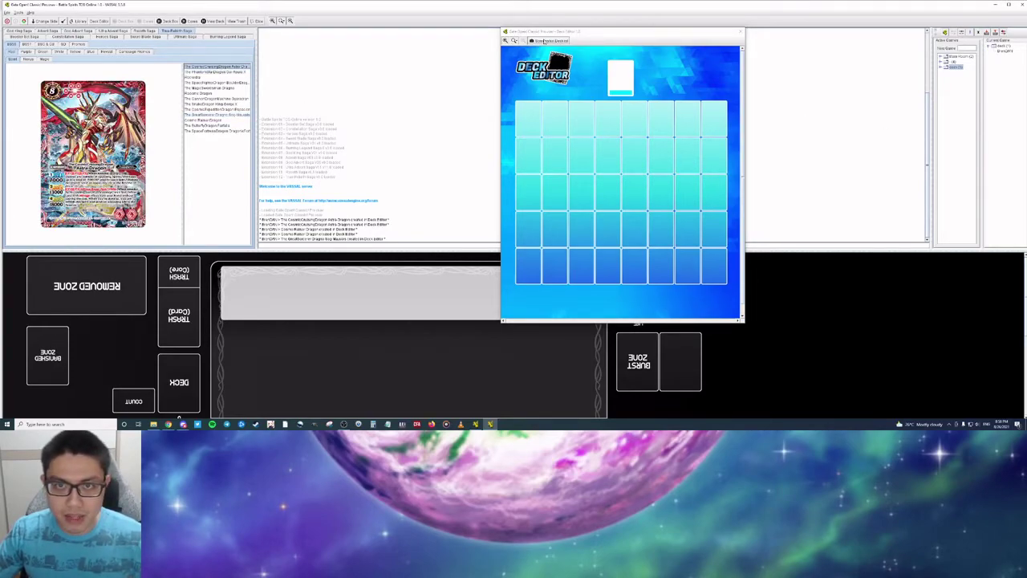
left_click_drag(101, 133, 583, 152)
left_click(201, 93)
left_click_drag(104, 142, 608, 154)
left_click(216, 109)
left_click(216, 98)
left_click_drag(138, 136, 554, 154)
key("Down")
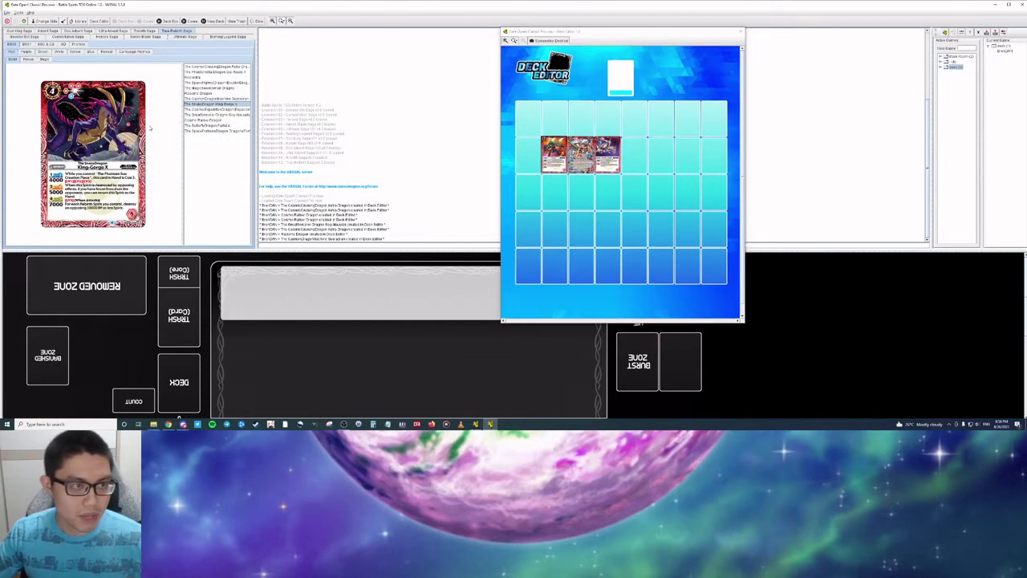
left_click_drag(120, 145, 686, 191)
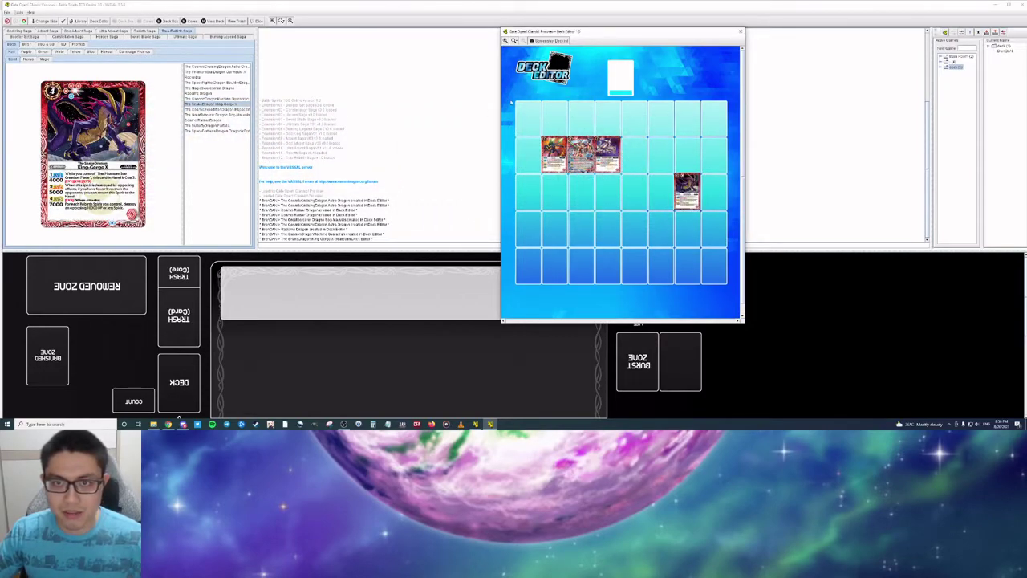
Step: Select every card on the deck grid and send them all to the deck pile
left_click_drag(509, 97, 735, 292)
right_click(683, 184)
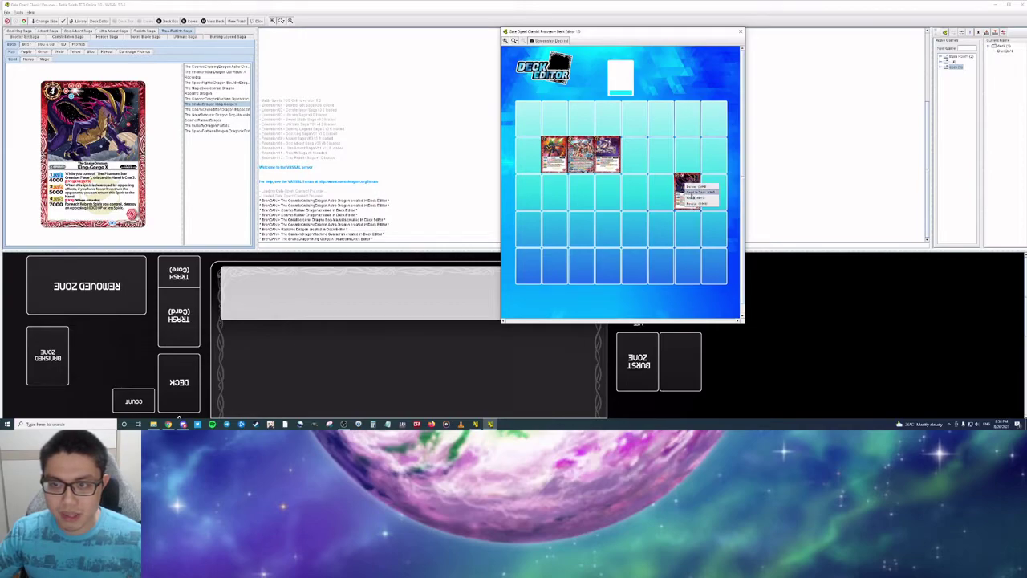
left_click(697, 192)
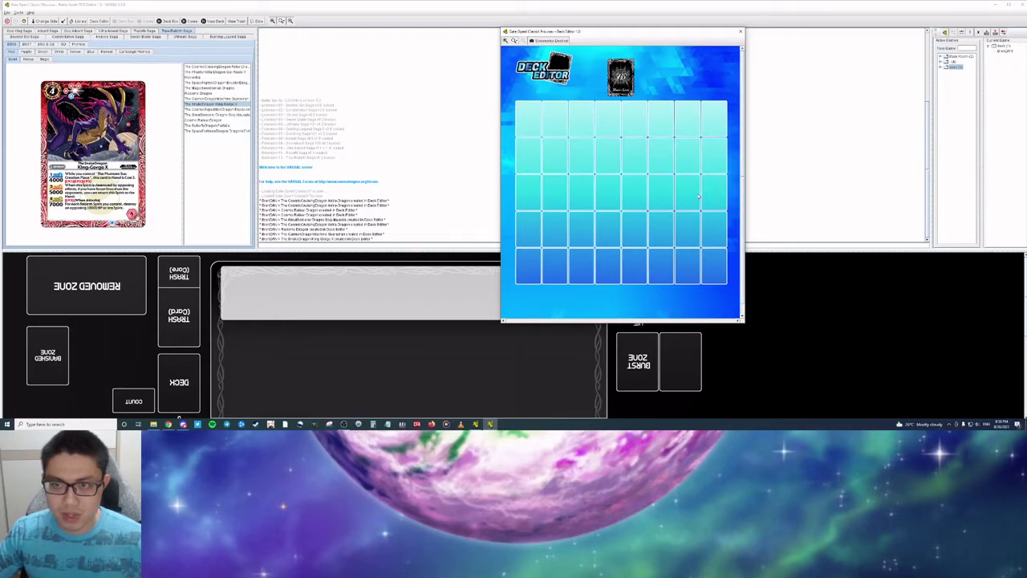
Step: Open the deck pile's save dialog, check the decks folder and file name field, and cancel without saving
right_click(614, 72)
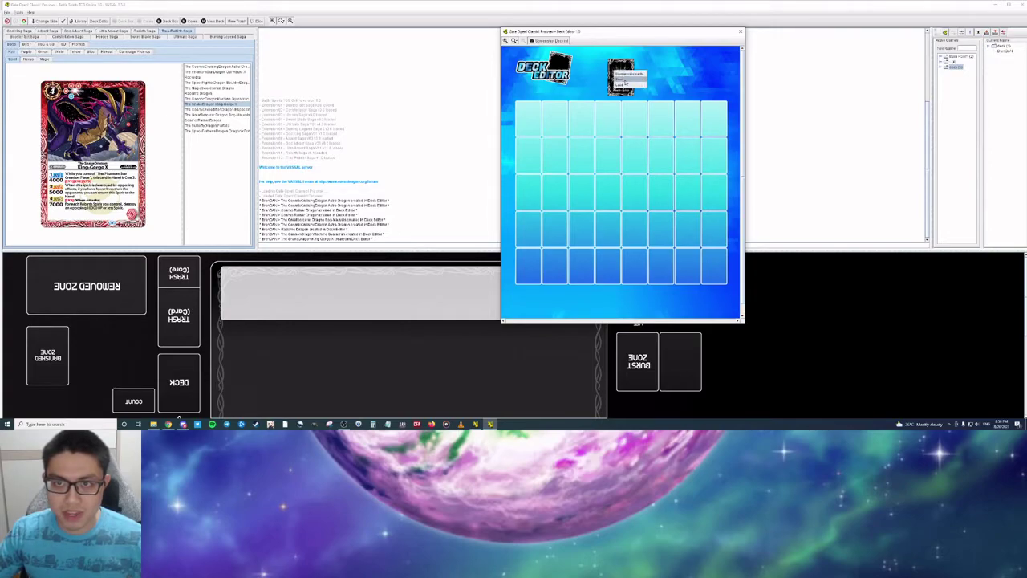
left_click(625, 83)
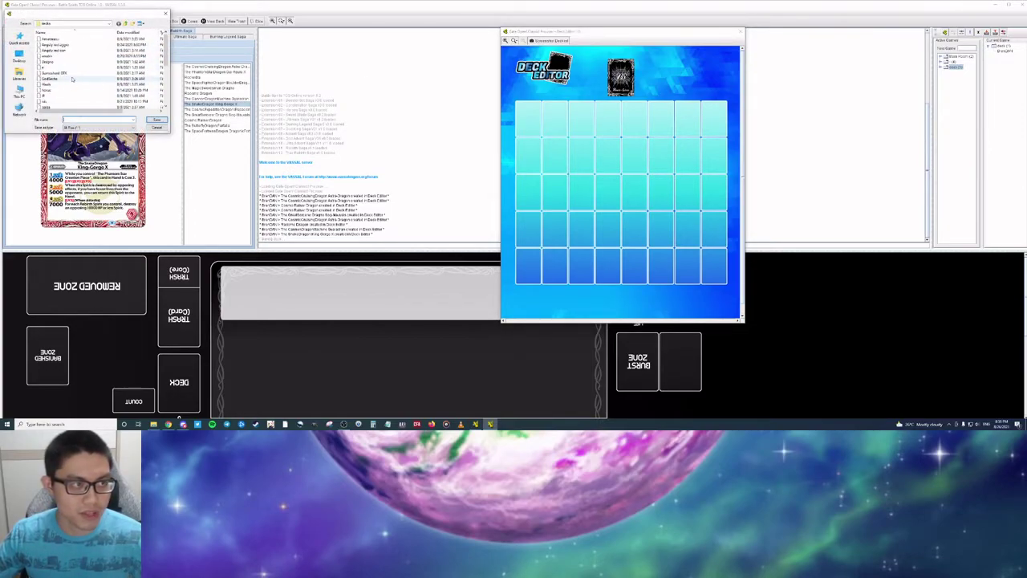
left_click(83, 120)
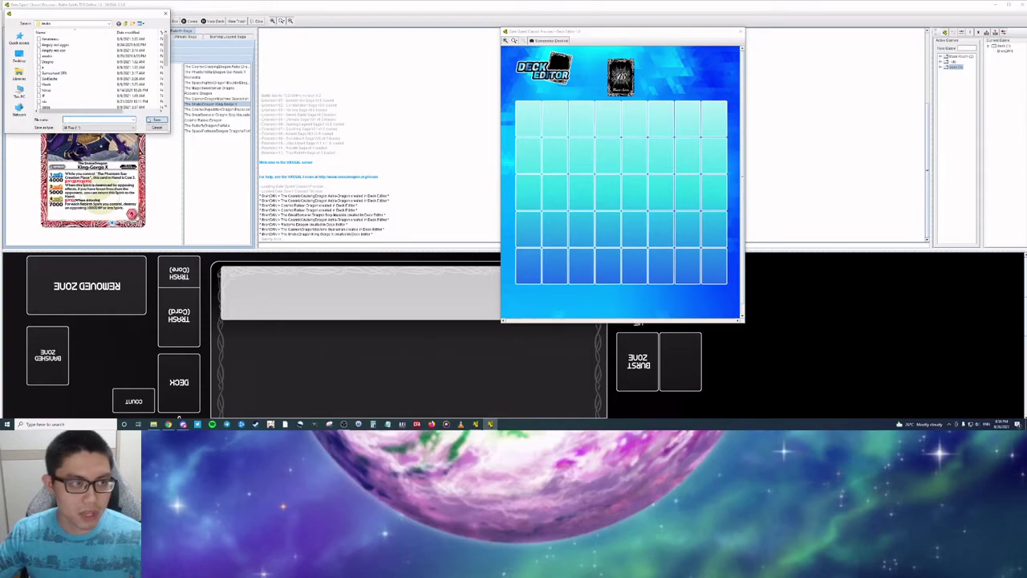
left_click(157, 127)
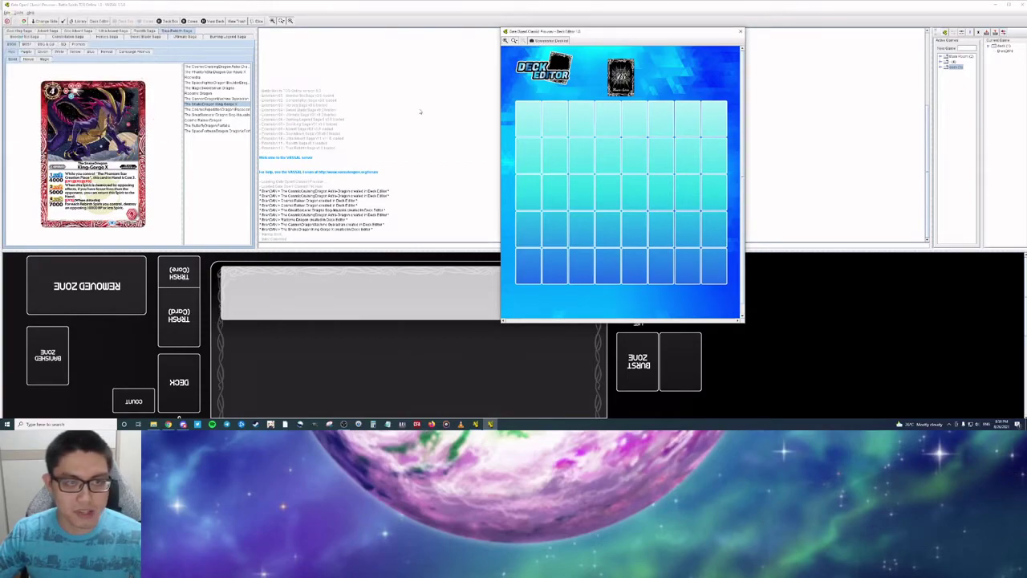
Step: Look through the saved decks in the decks folder and load the one-letter deck file into the deck pile
right_click(620, 70)
left_click(647, 90)
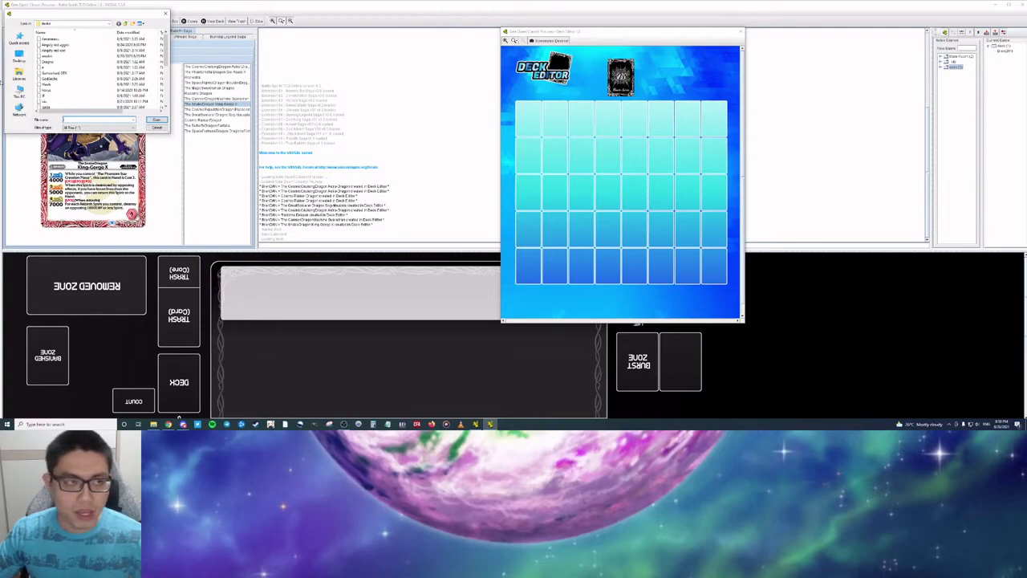
scroll(84, 53, "down", 5)
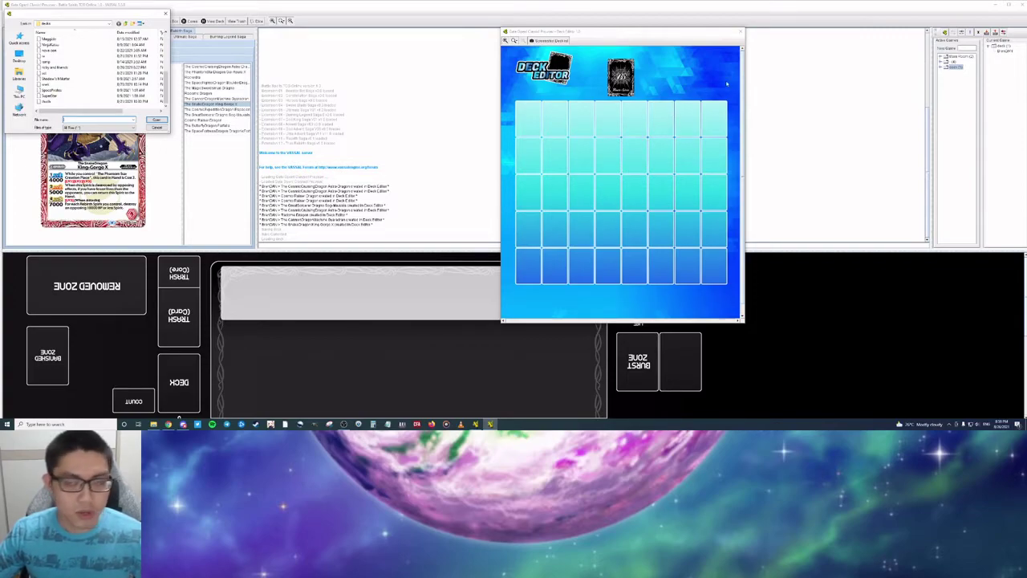
scroll(83, 83, "up", 5)
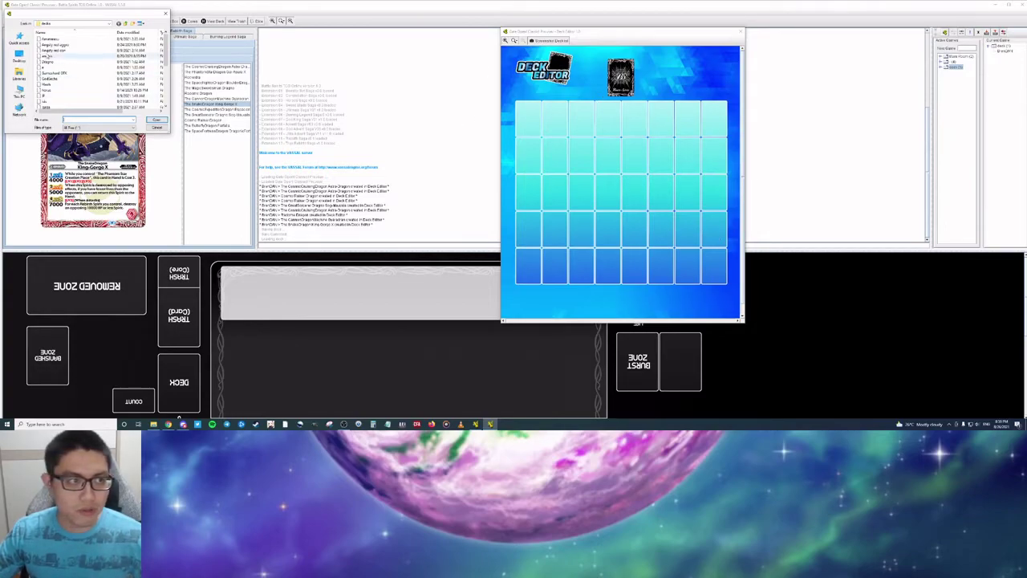
left_click(64, 89)
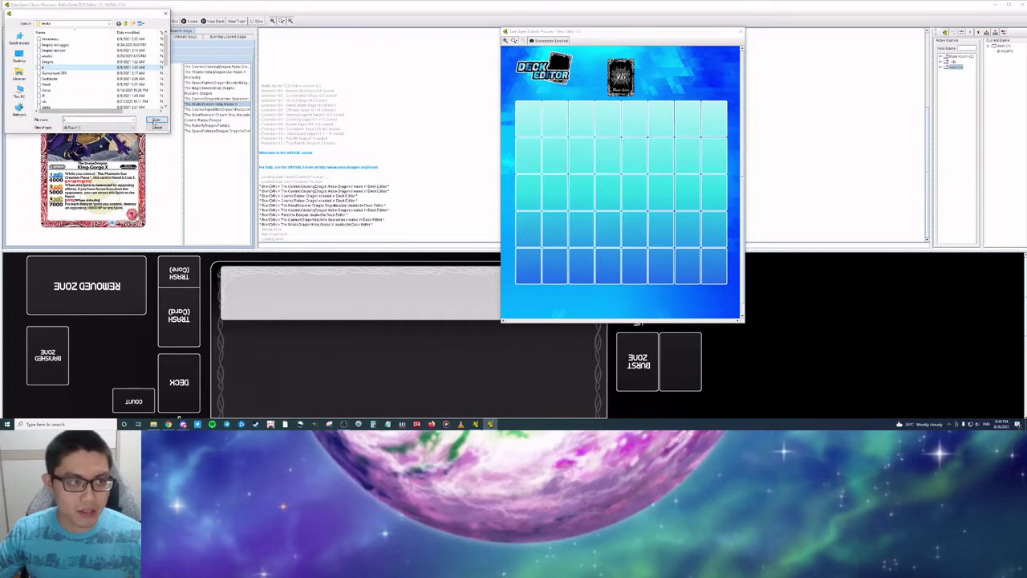
left_click(155, 119)
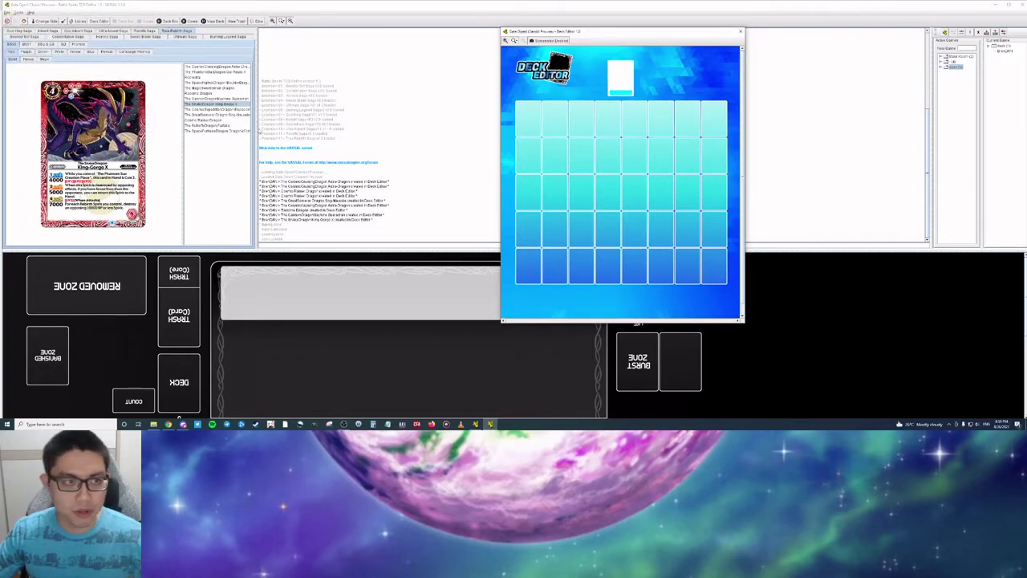
Step: View the save dialog for the emptied deck pile and cancel it
right_click(620, 77)
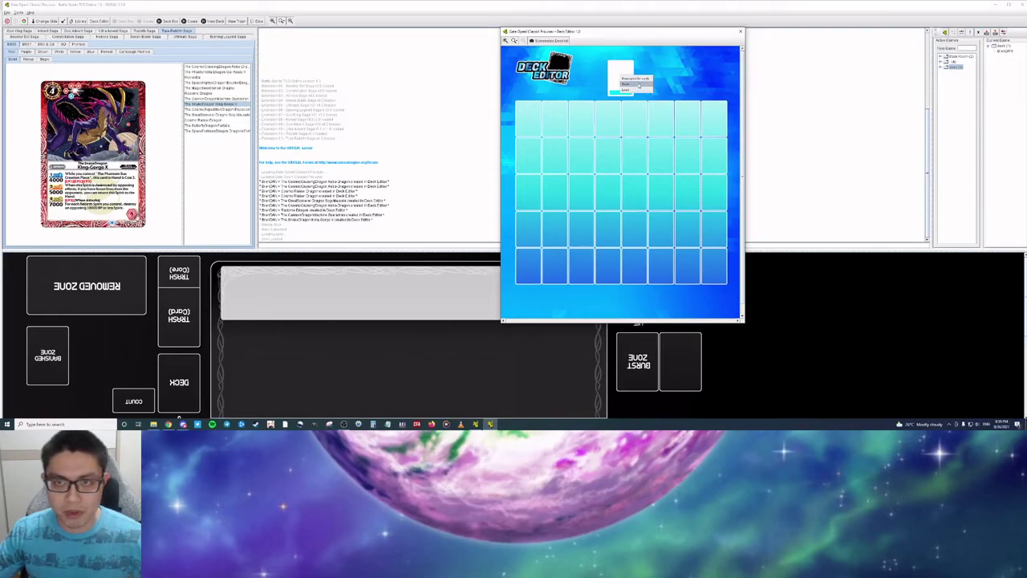
left_click(634, 83)
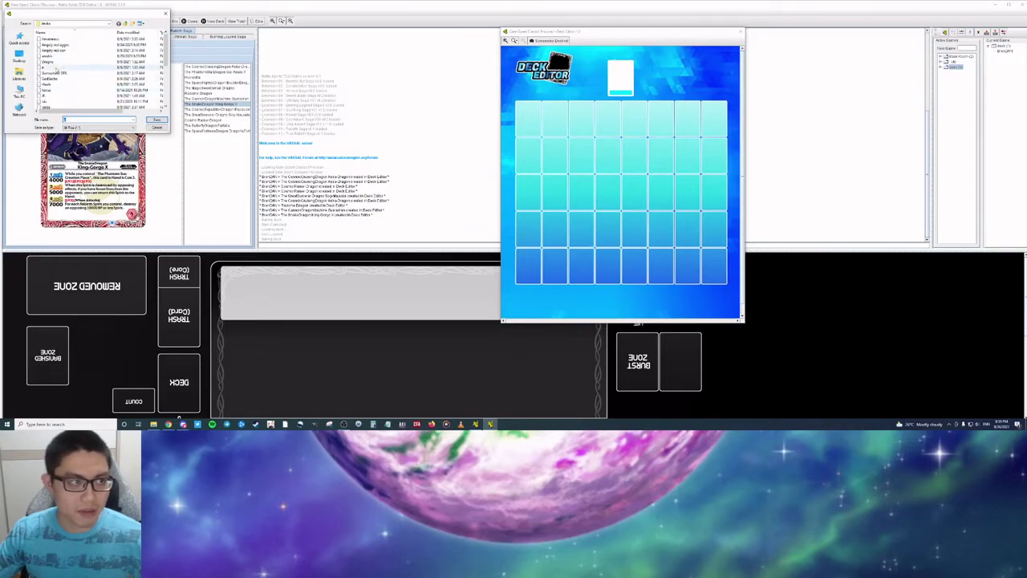
left_click(156, 128)
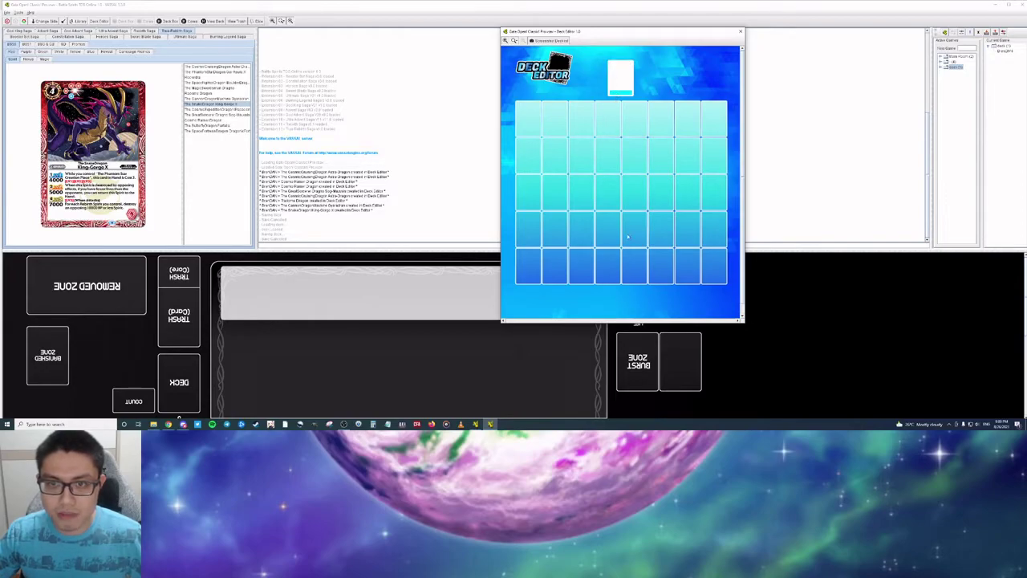
Step: Close the Deck Editor and shrink the library and chat area so the whole play table shows
left_click(740, 32)
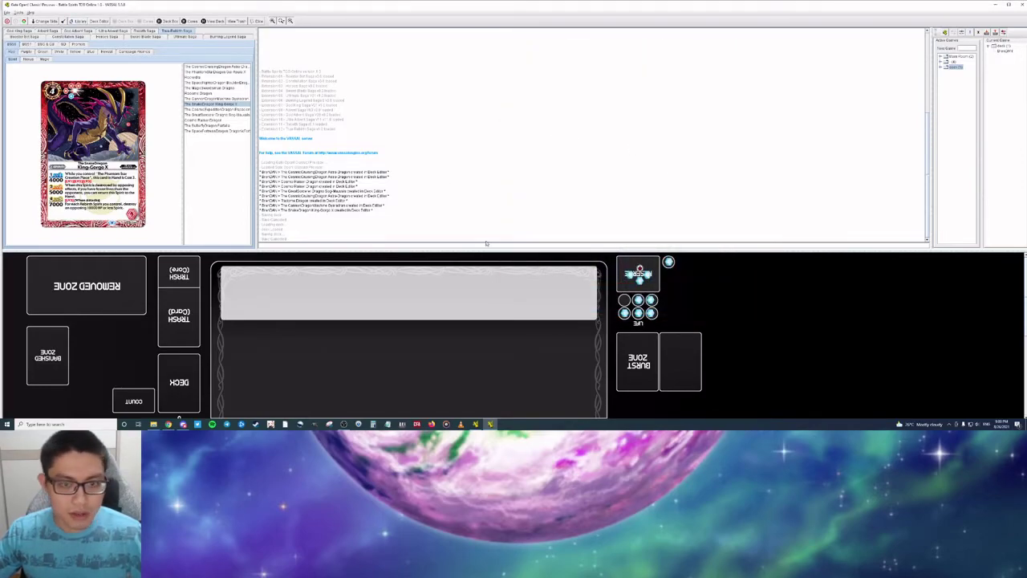
left_click_drag(479, 250, 481, 92)
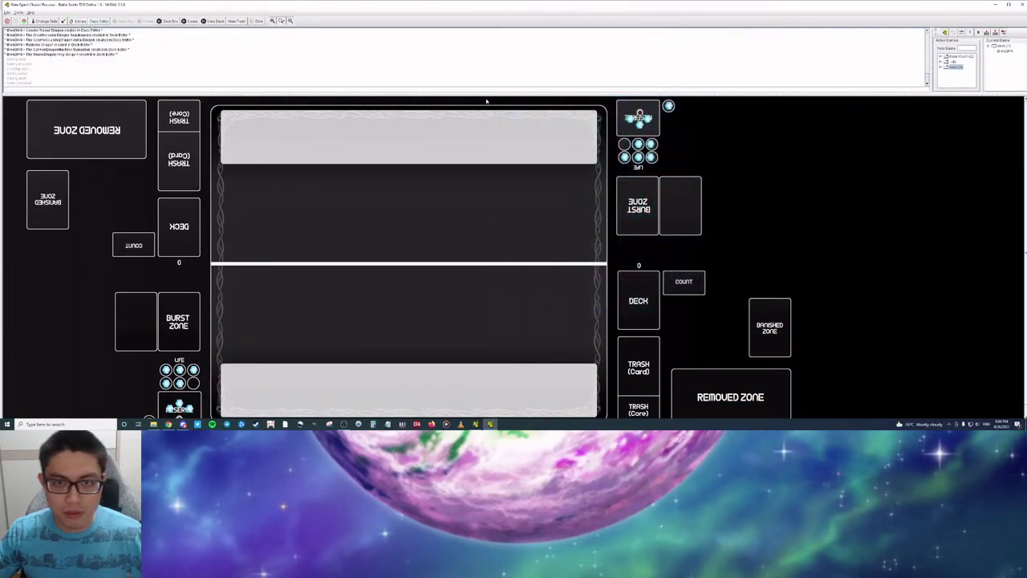
mouse_move(488, 97)
left_mouse_down()
mouse_move(491, 51)
mouse_move(491, 80)
left_mouse_up()
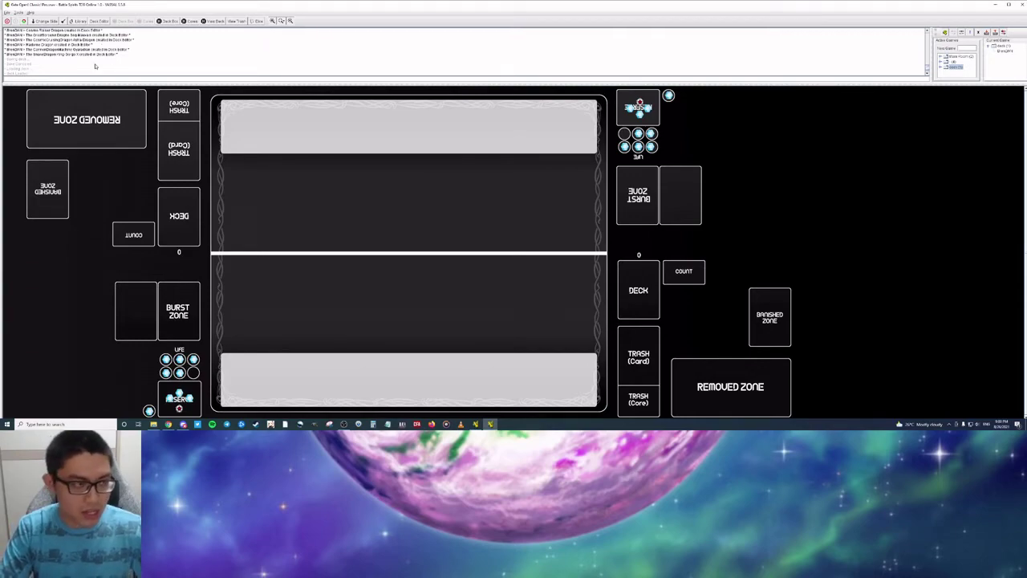
Step: Send the message "hello" in the game chat
type("asdasd")
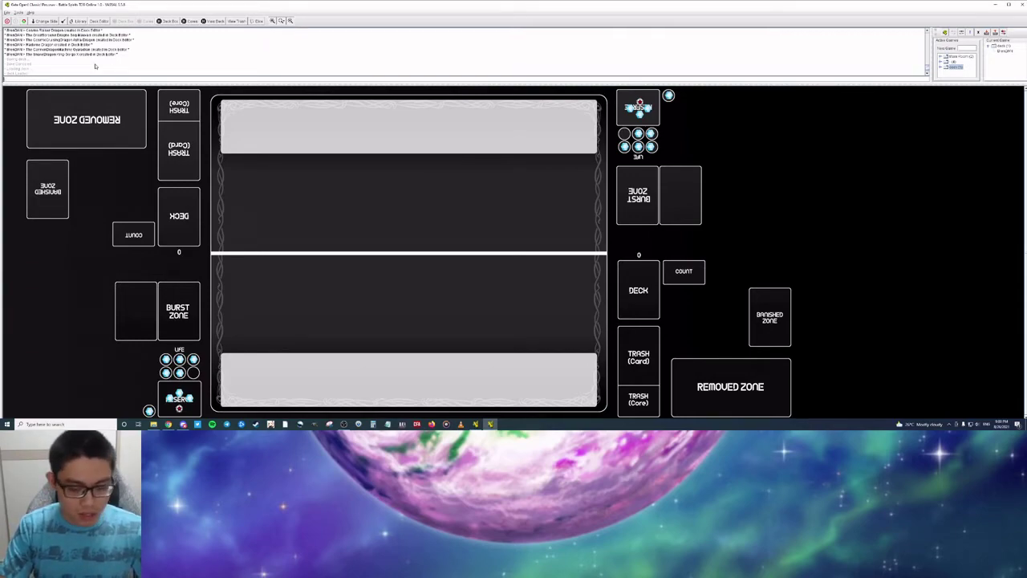
type("lo")
key("Return")
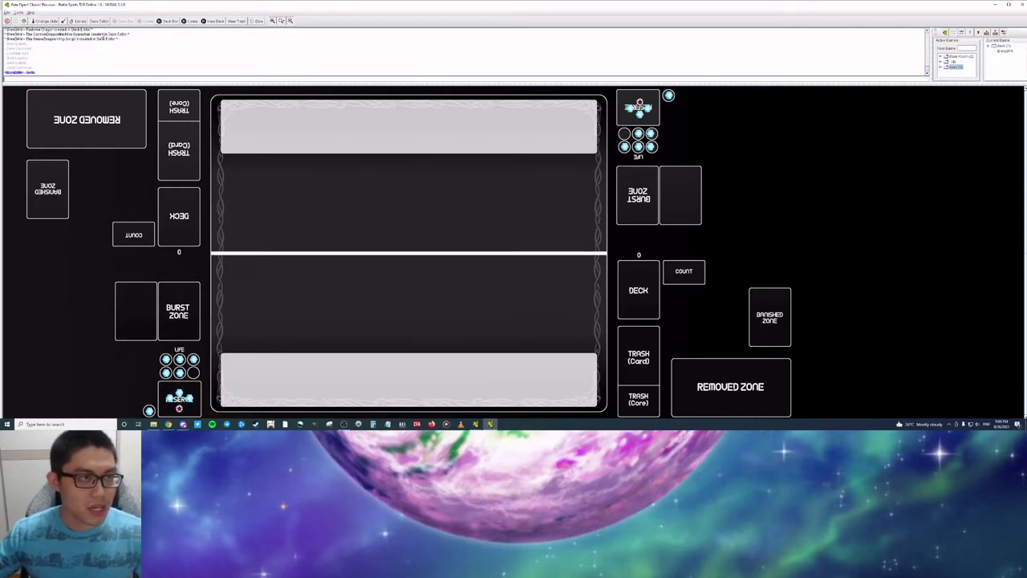
Step: Check the Deck Editor once more, close it, and clean up the field to clear all cores
left_click(112, 22)
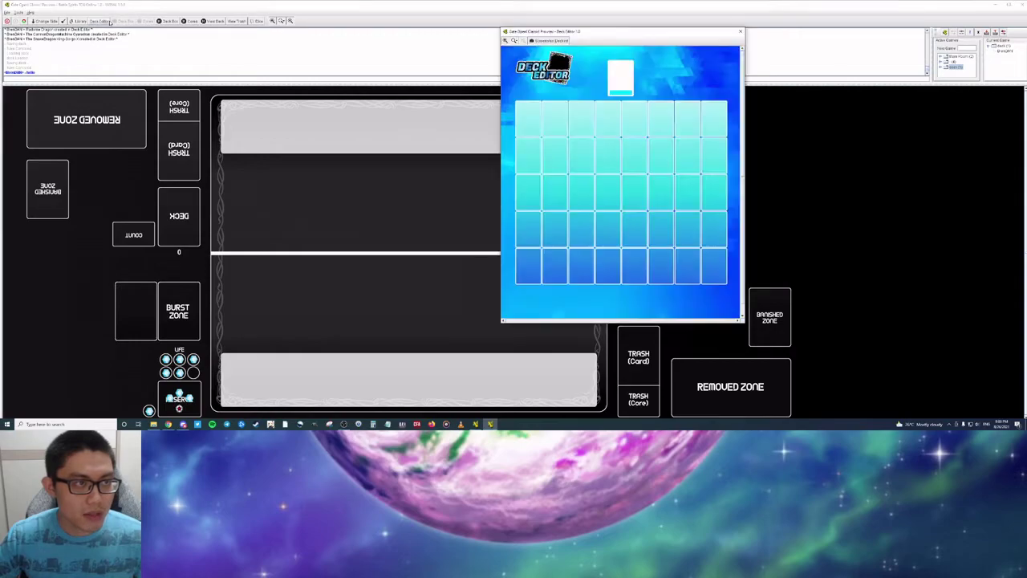
left_click(739, 31)
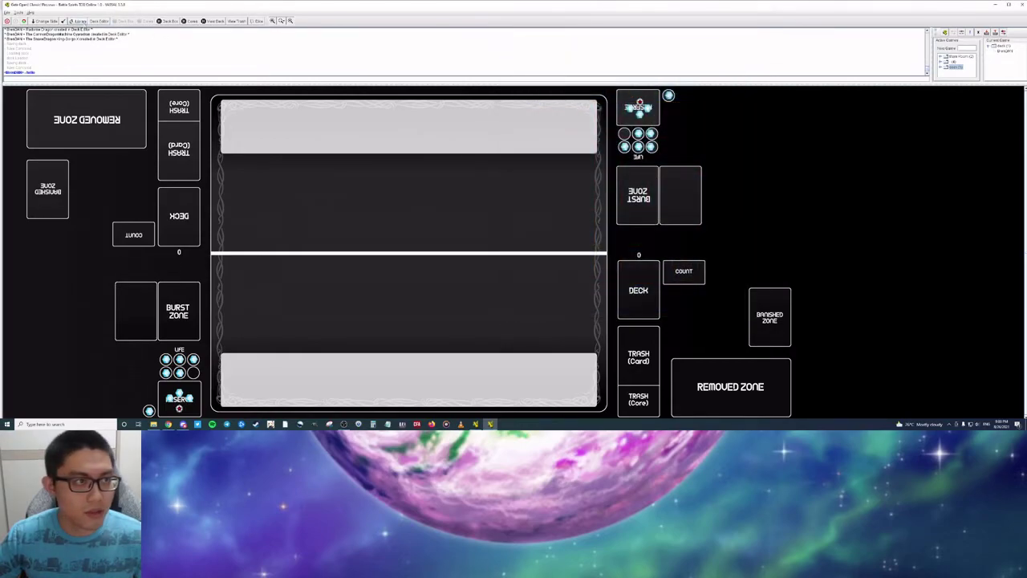
left_click(62, 22)
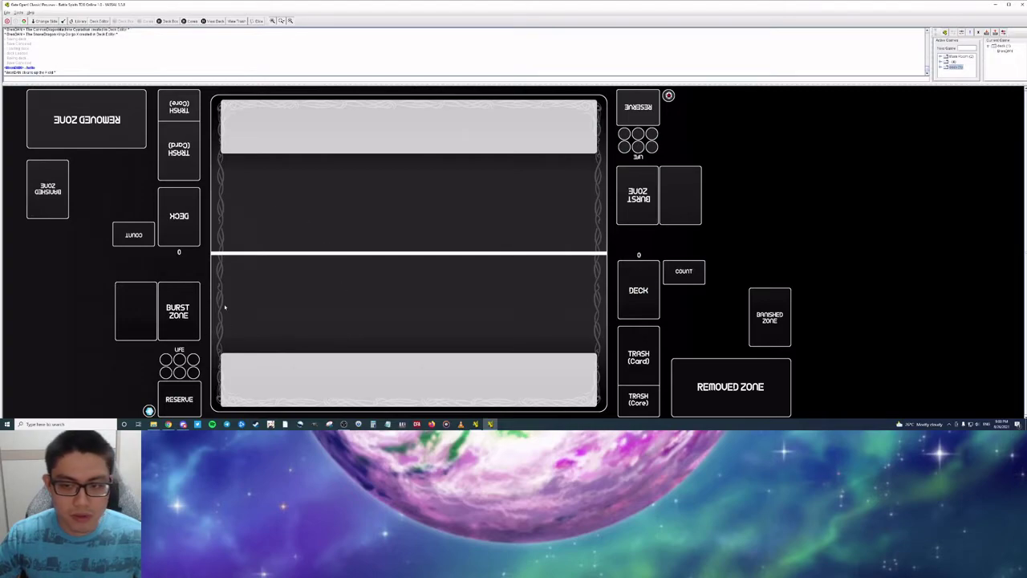
Step: Set up the starting cores on the table and move loose cores drawn from the Void into Life and Reserve
left_click_drag(668, 96, 668, 96)
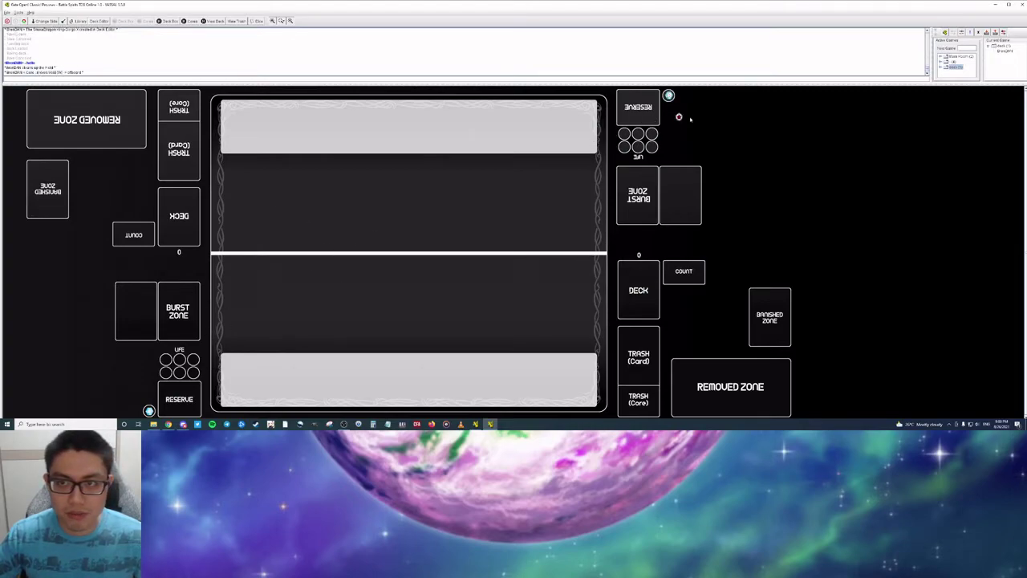
left_click_drag(149, 410, 153, 392)
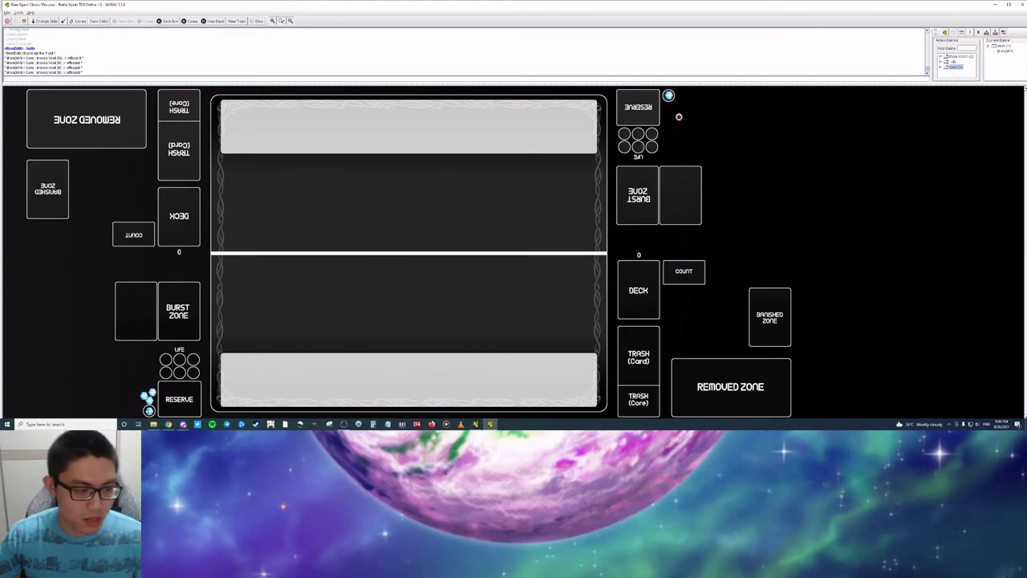
left_click(190, 21)
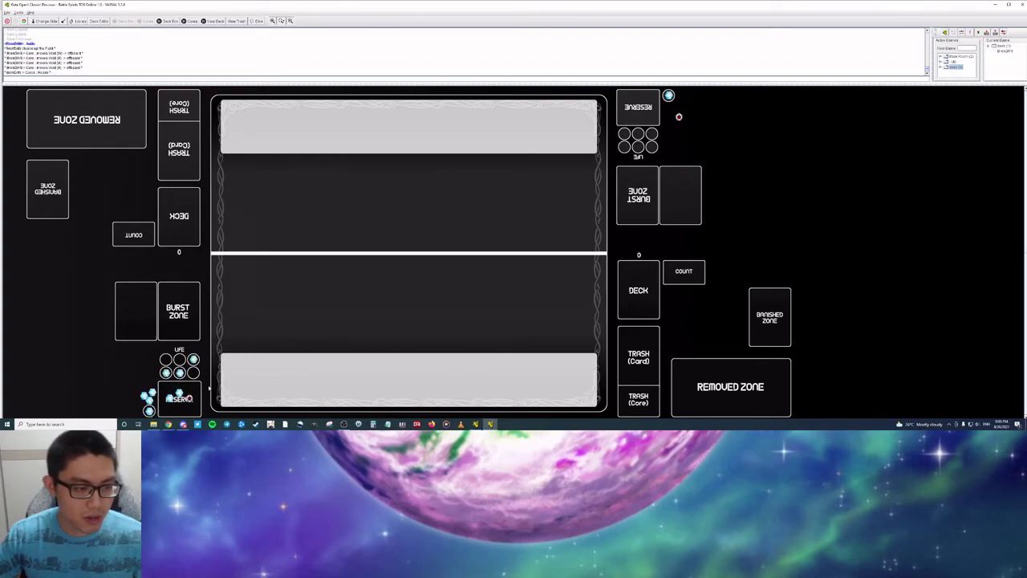
left_click_drag(150, 400, 166, 361)
left_click_drag(150, 411, 181, 406)
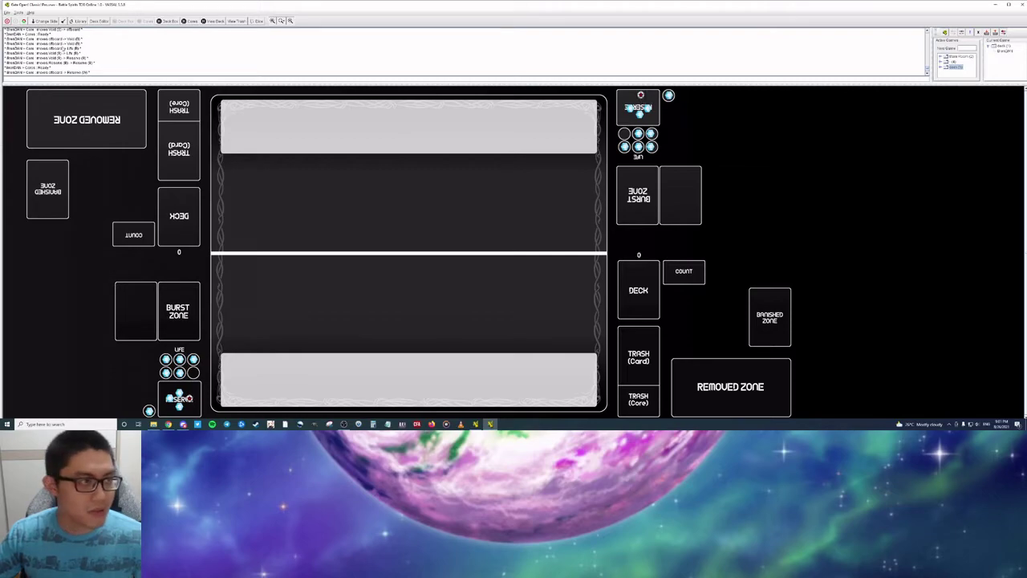
Step: Clean up the field, draw two loose cores from the Void, and set up the starting cores again
left_click(64, 22)
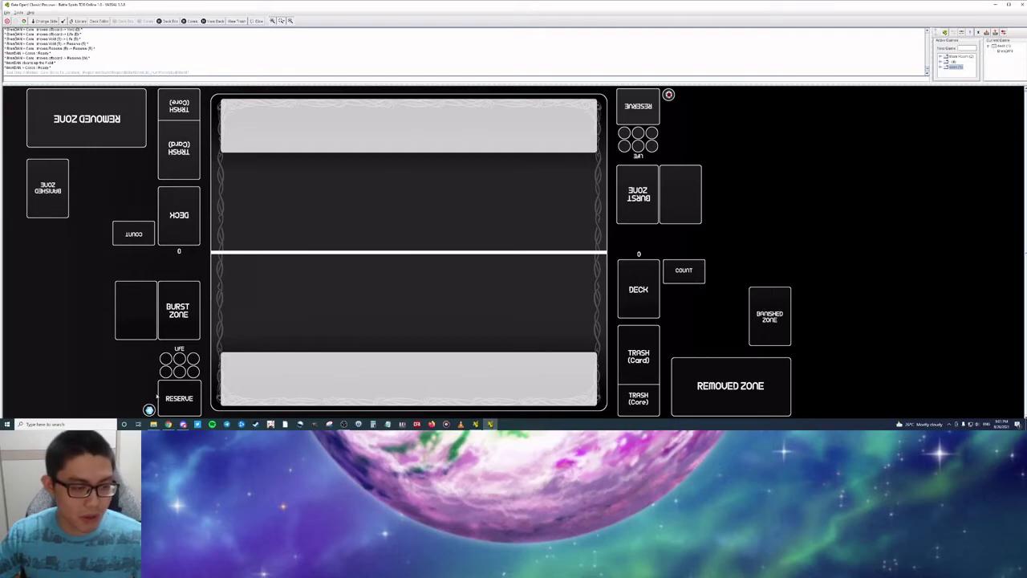
mouse_move(149, 410)
left_mouse_down()
mouse_move(145, 385)
mouse_move(153, 395)
left_mouse_up()
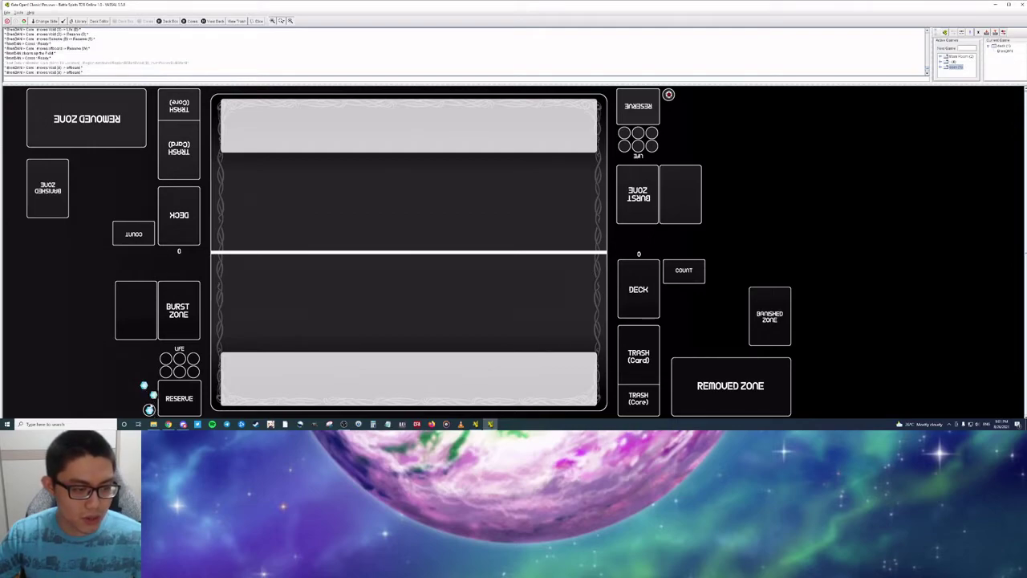
left_click(153, 410)
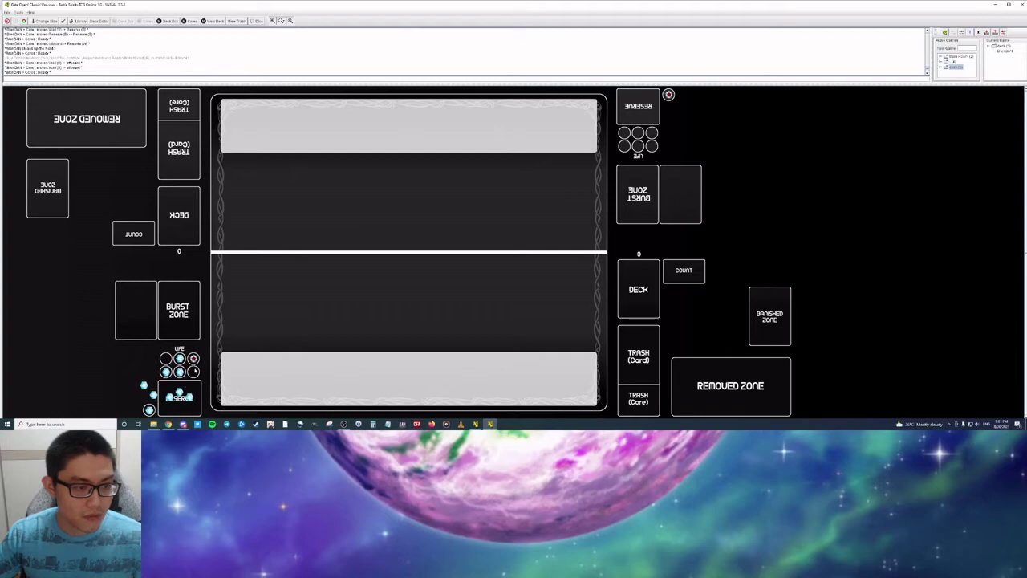
Step: Move the Soul Core from Life to Reserve and fill the Life circles with regular cores
left_click_drag(193, 359, 193, 392)
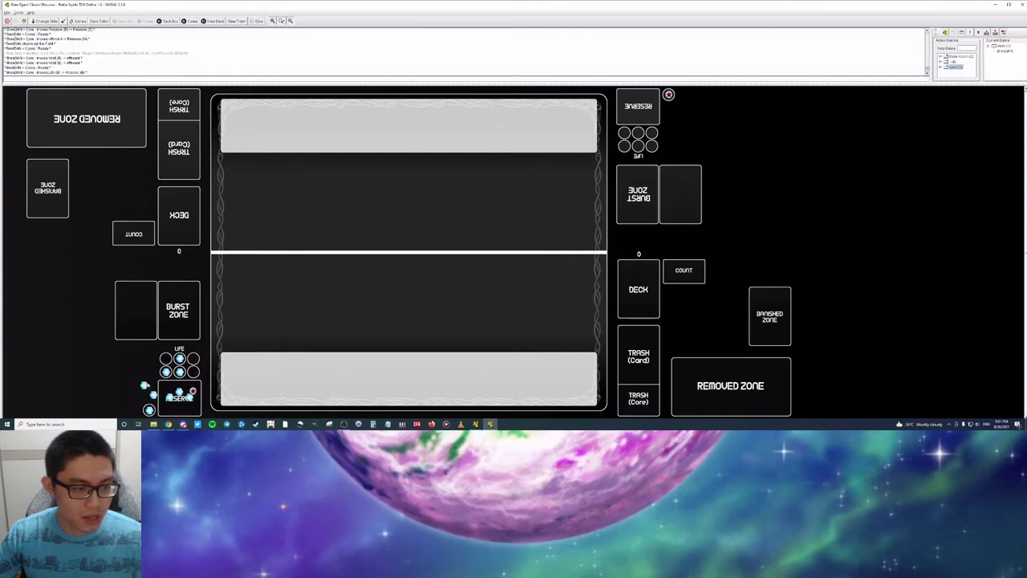
left_click_drag(193, 371, 193, 360)
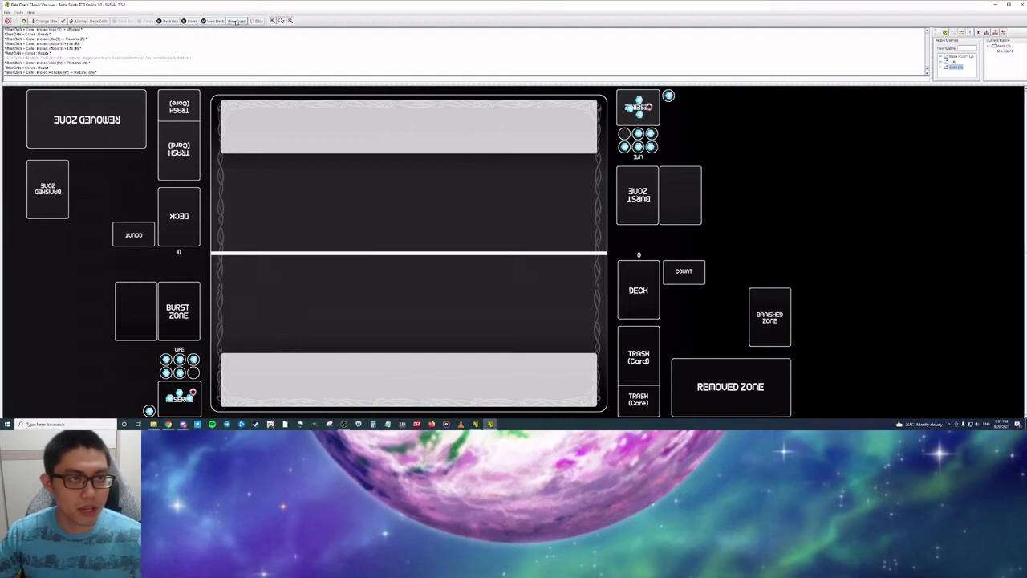
Step: View the deck's card list and the Deck Box, closing each window again
left_click(213, 22)
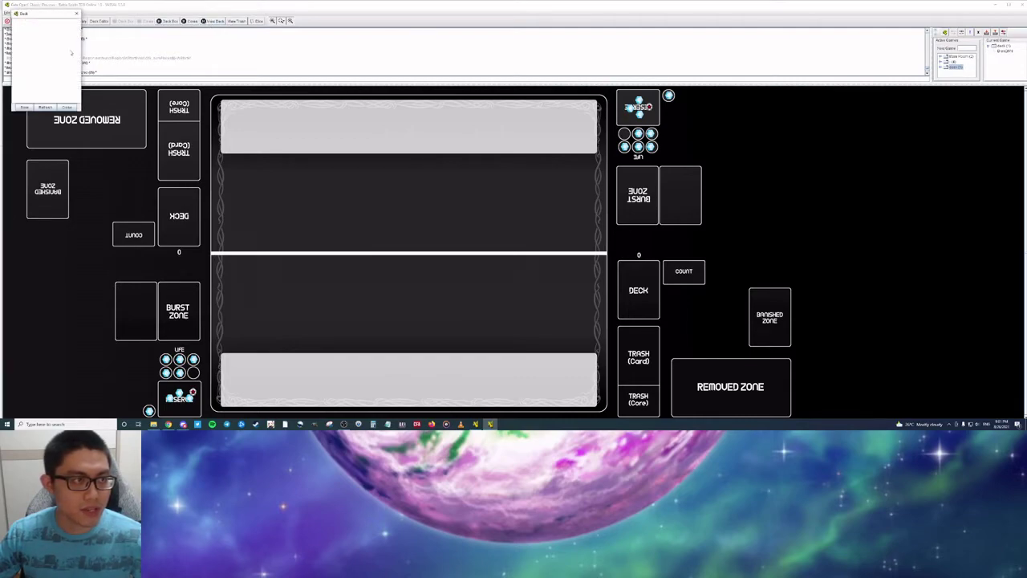
left_click(76, 14)
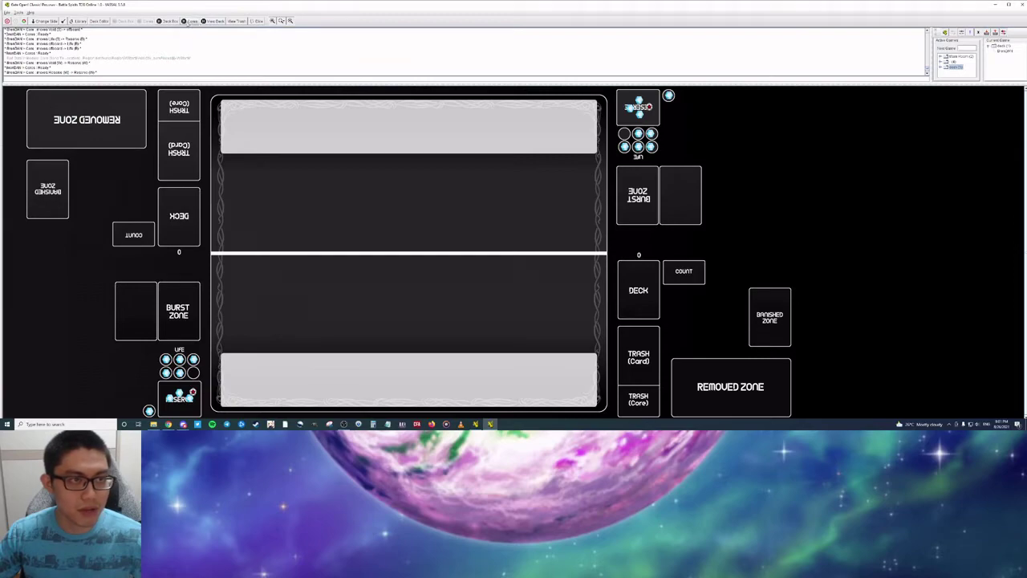
left_click(166, 23)
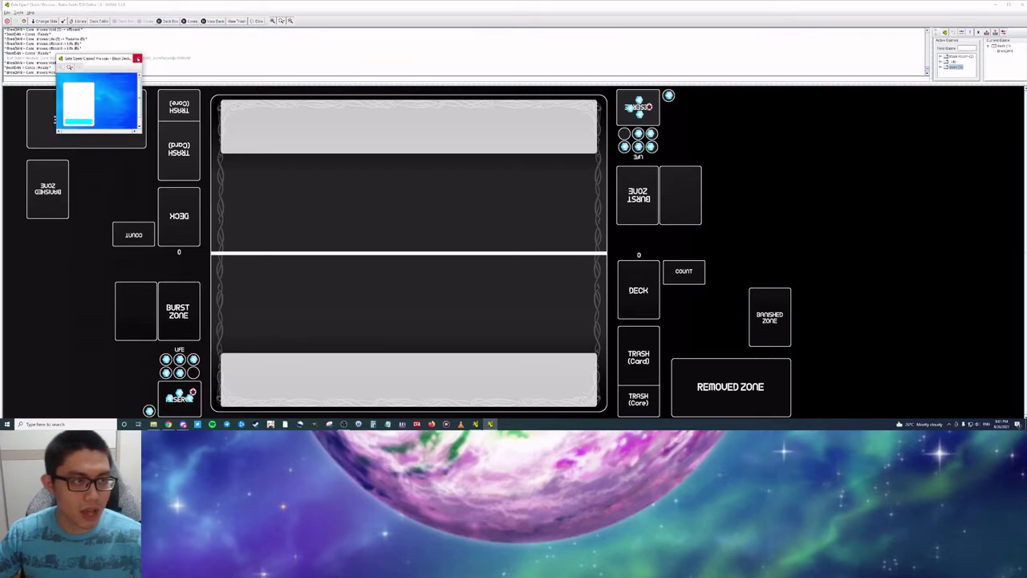
left_click(137, 59)
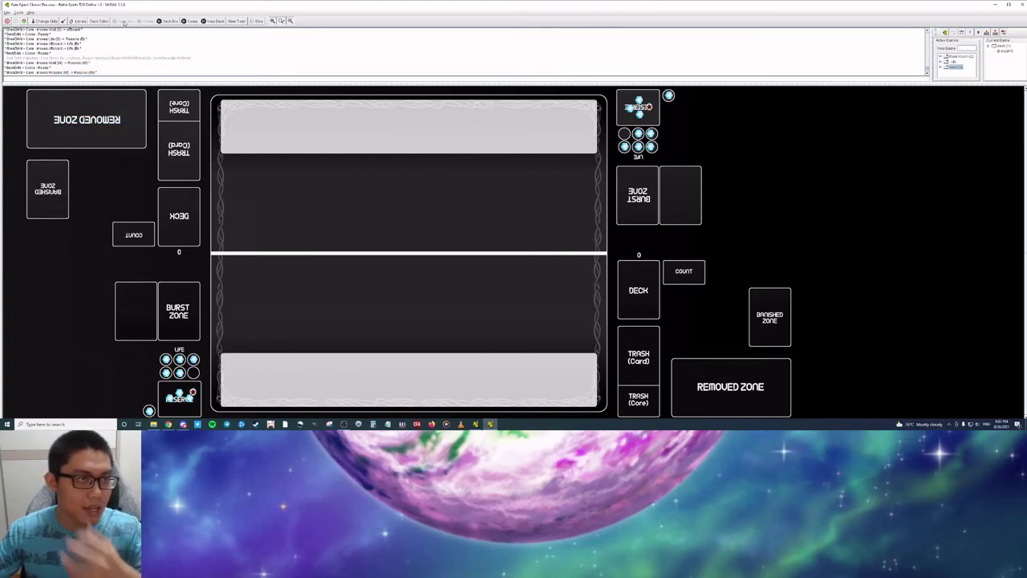
Step: Load a saved deck file from the decks folder through the Deck Box
left_click(166, 22)
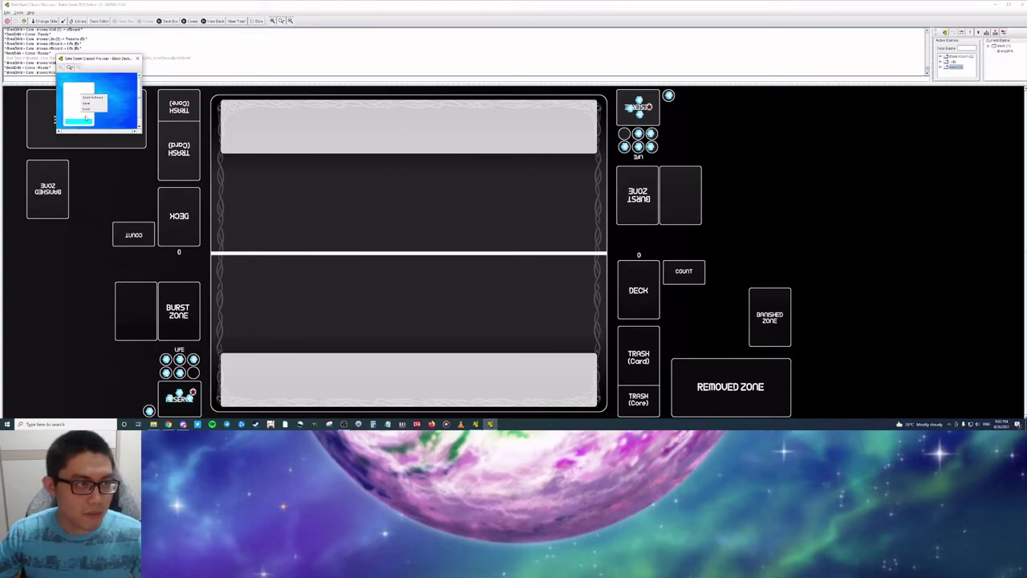
left_click(86, 108)
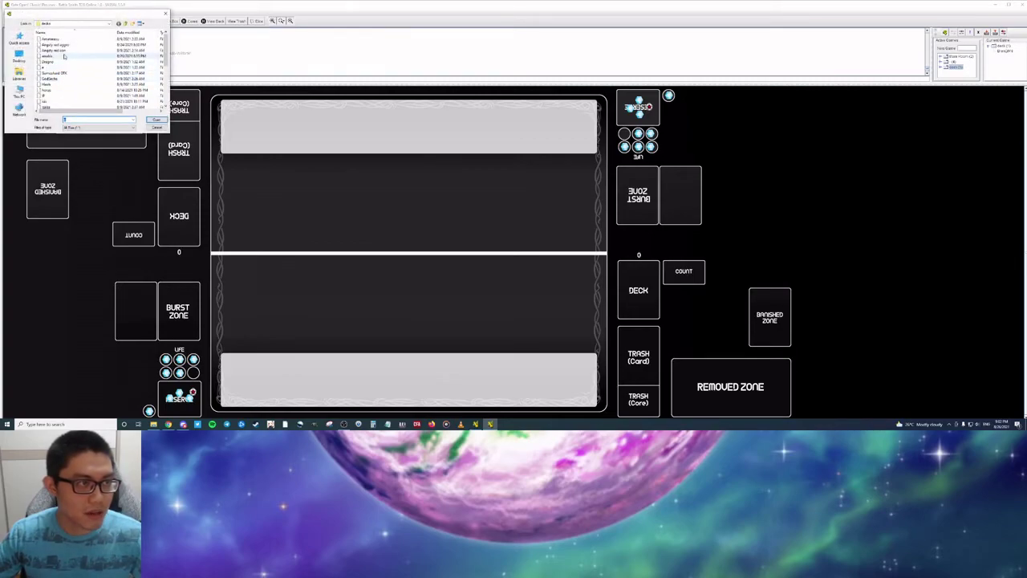
left_click(72, 63)
left_click(70, 73)
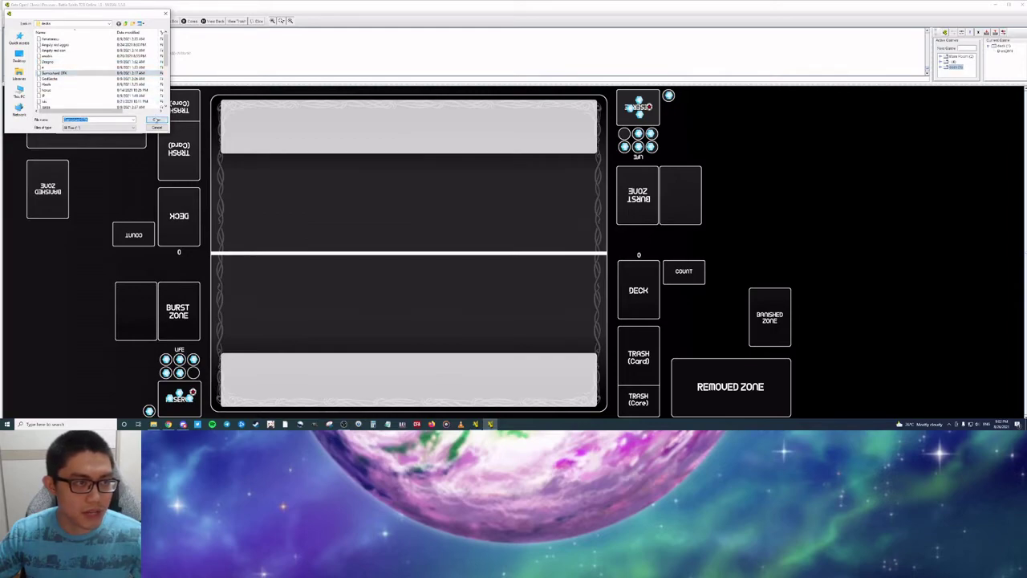
left_click(157, 119)
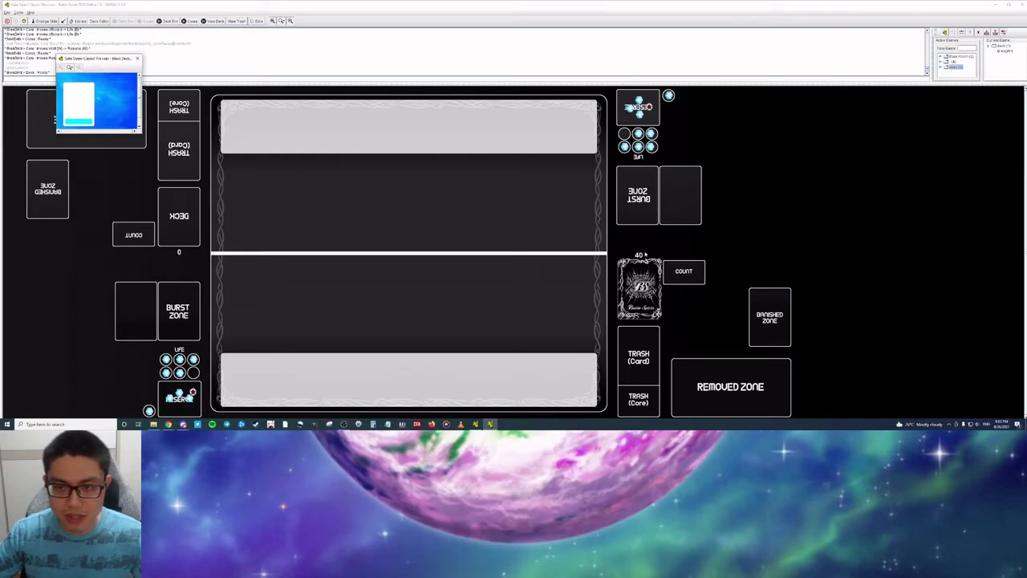
Step: Examine the cards in the loaded deck by expanding its list, and close the deck view
left_click(213, 22)
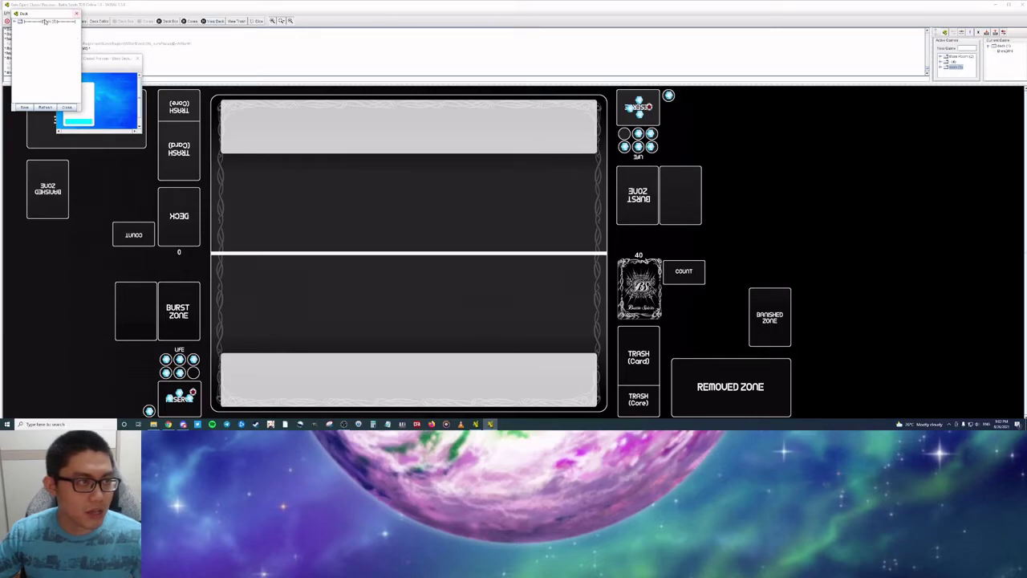
left_click(14, 22)
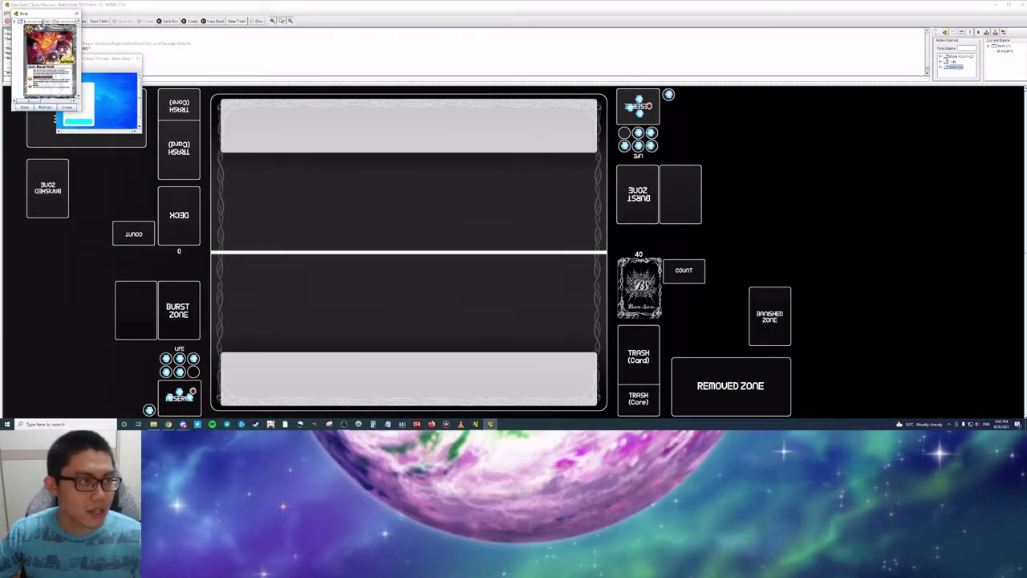
left_click_drag(78, 27, 79, 59)
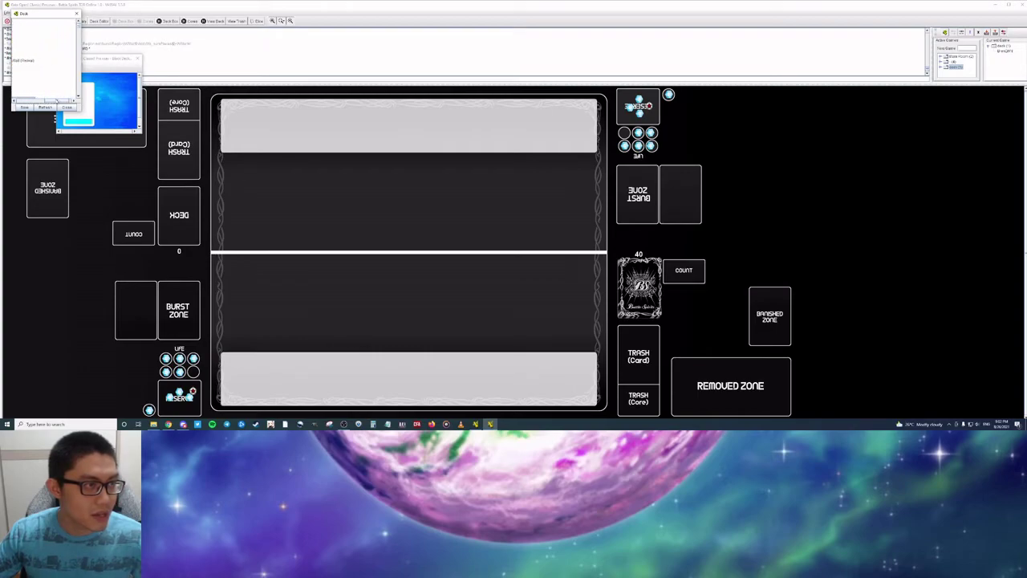
left_click_drag(79, 26, 78, 76)
scroll(44, 56, "up", 6)
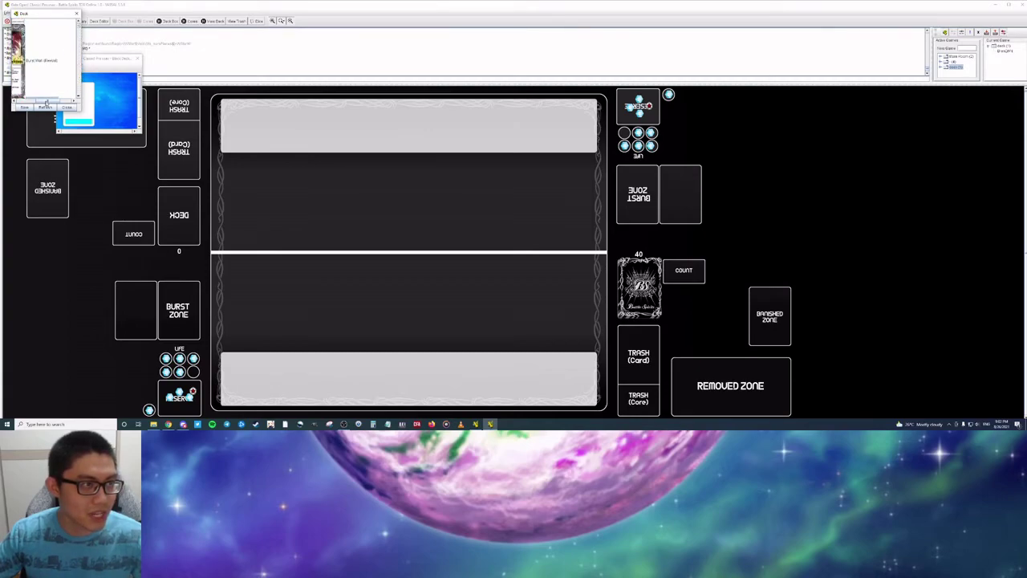
left_click_drag(47, 100, 29, 100)
left_click(76, 14)
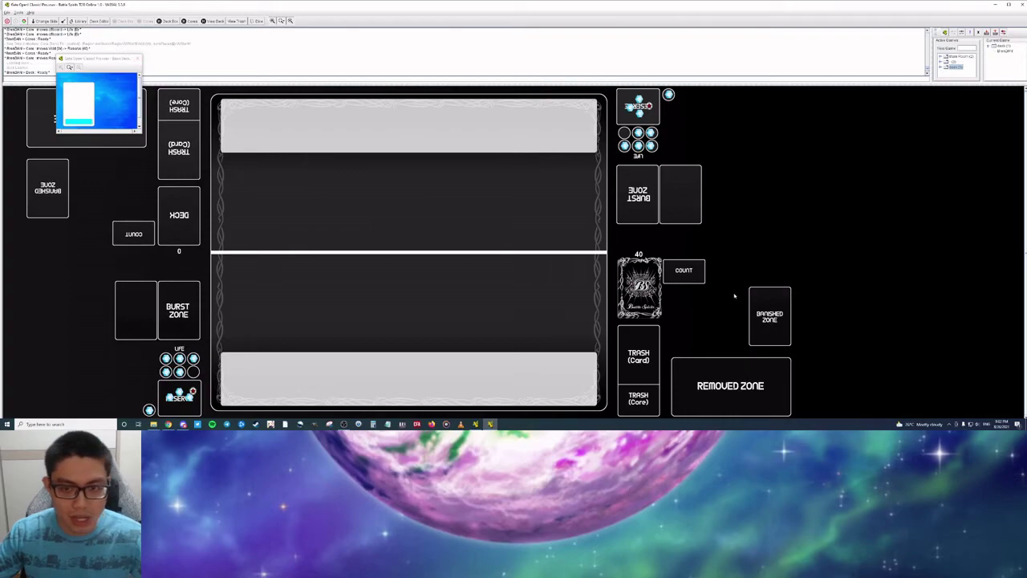
Step: Send the whole deck from the table to the Deck Box and close the box
right_click(650, 279)
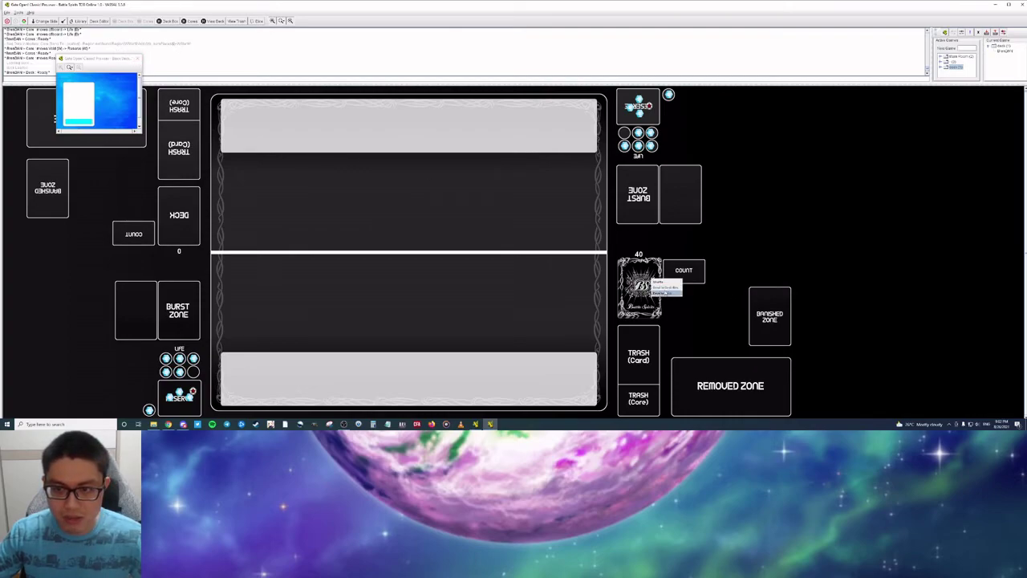
left_click(664, 287)
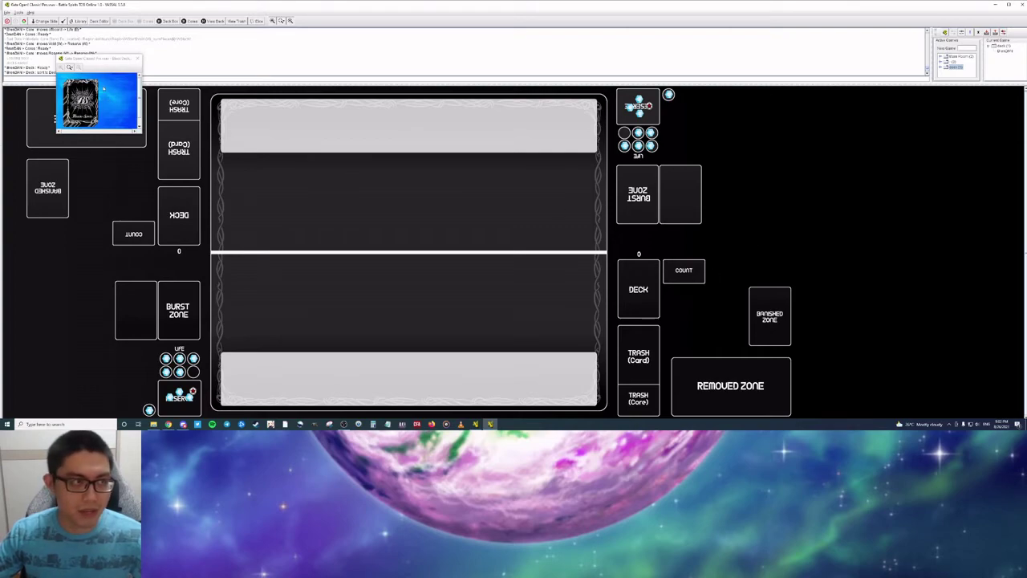
left_click(133, 61)
left_click(137, 59)
Step: Place the red core from the core collection on the Void, close the collection, and check the Trash list
left_click(189, 20)
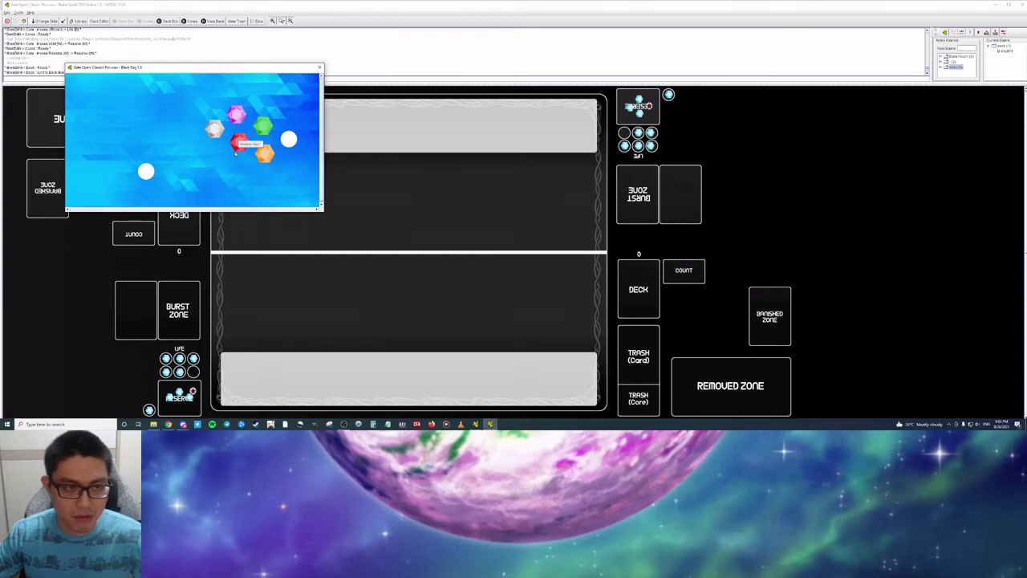
left_click(259, 280)
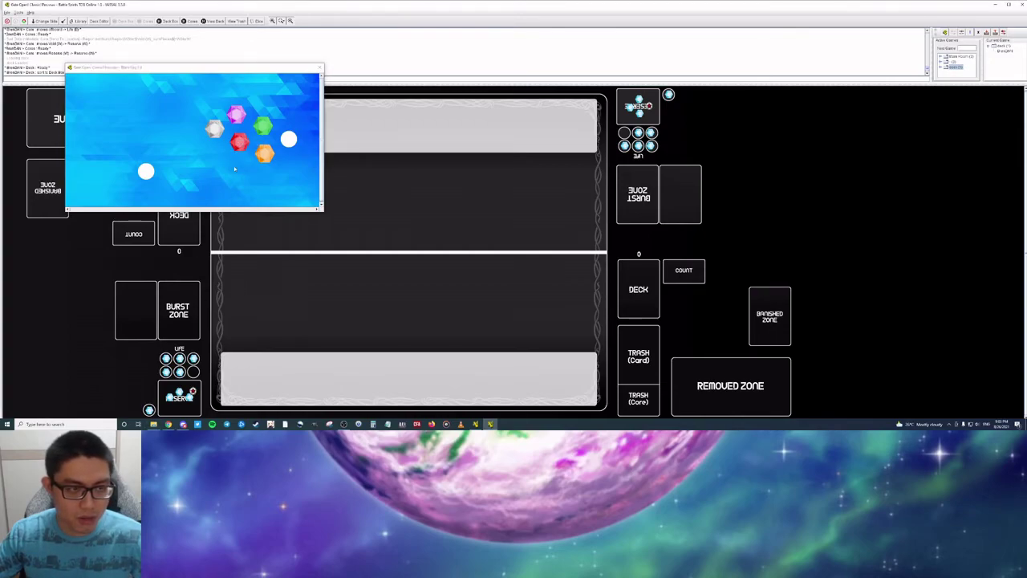
left_click_drag(239, 143, 149, 411)
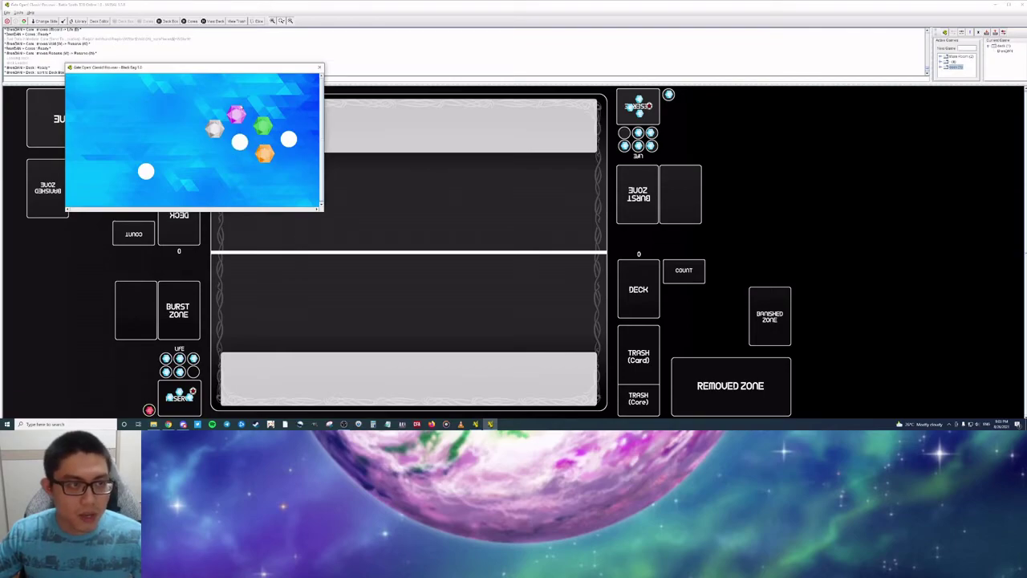
left_click(319, 67)
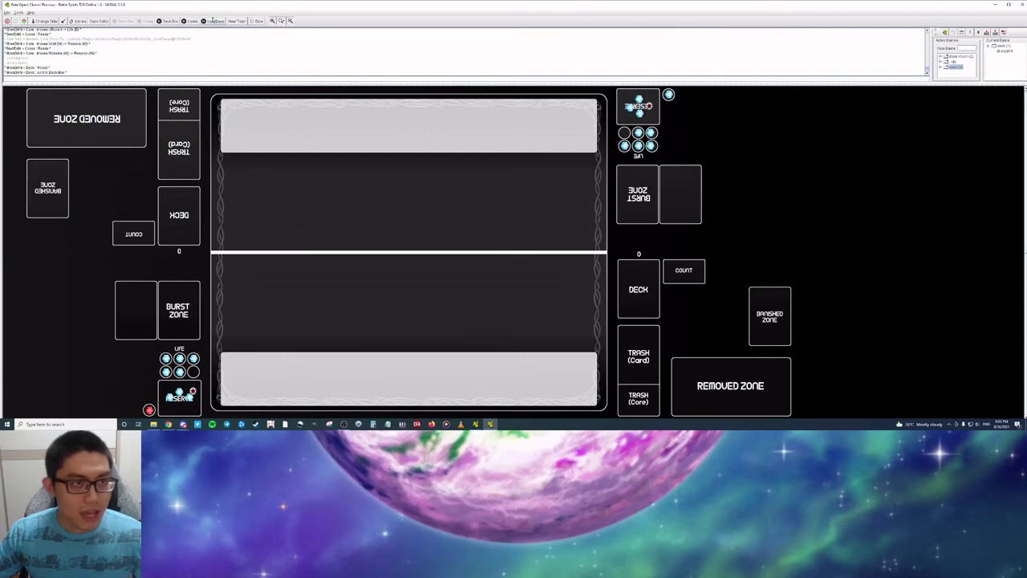
left_click(236, 21)
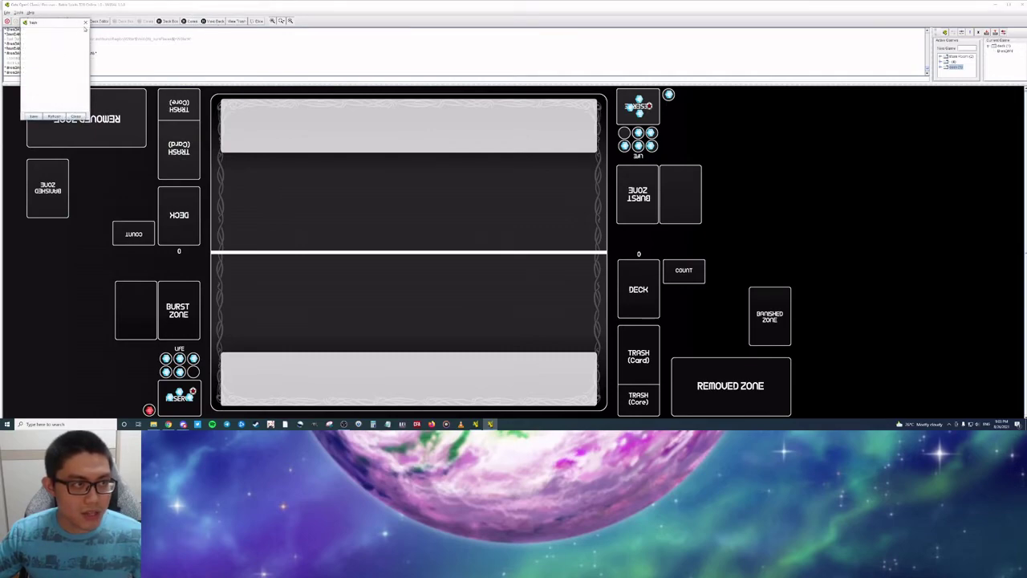
left_click(85, 22)
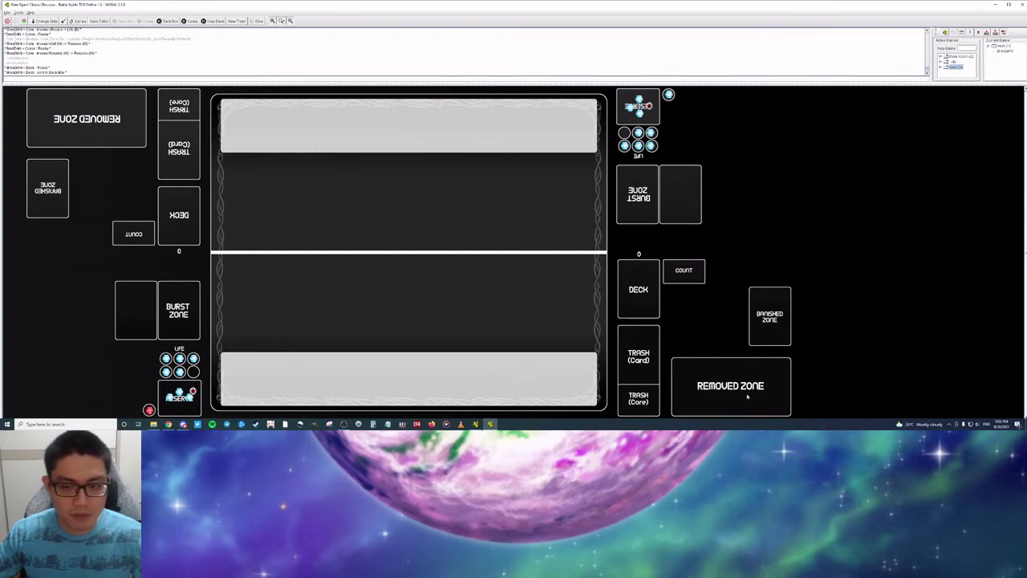
Step: Roll the dice several times and review the rolls in the chat log
left_click(258, 21)
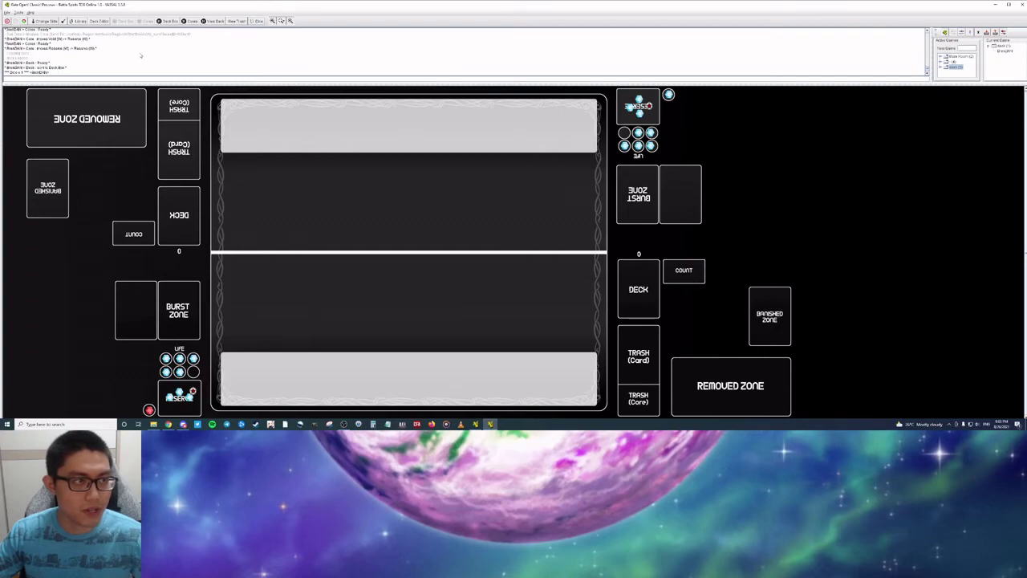
left_click(258, 22)
left_click(257, 21)
left_click(258, 22)
left_click(257, 22)
left_click(258, 22)
left_click(257, 21)
left_click(257, 21)
left_click(258, 22)
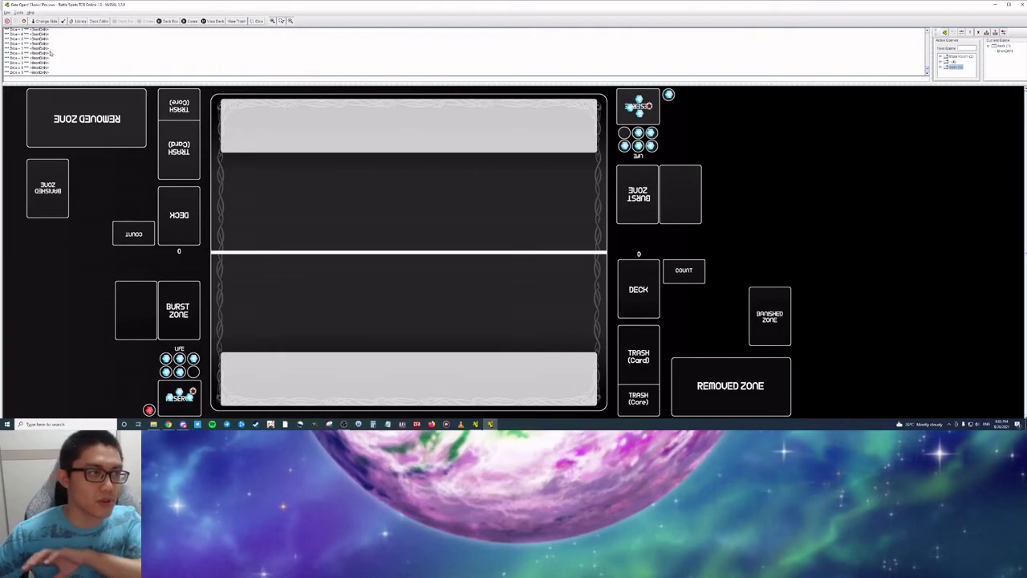
scroll(42, 58, "up", 3)
scroll(43, 59, "down", 5)
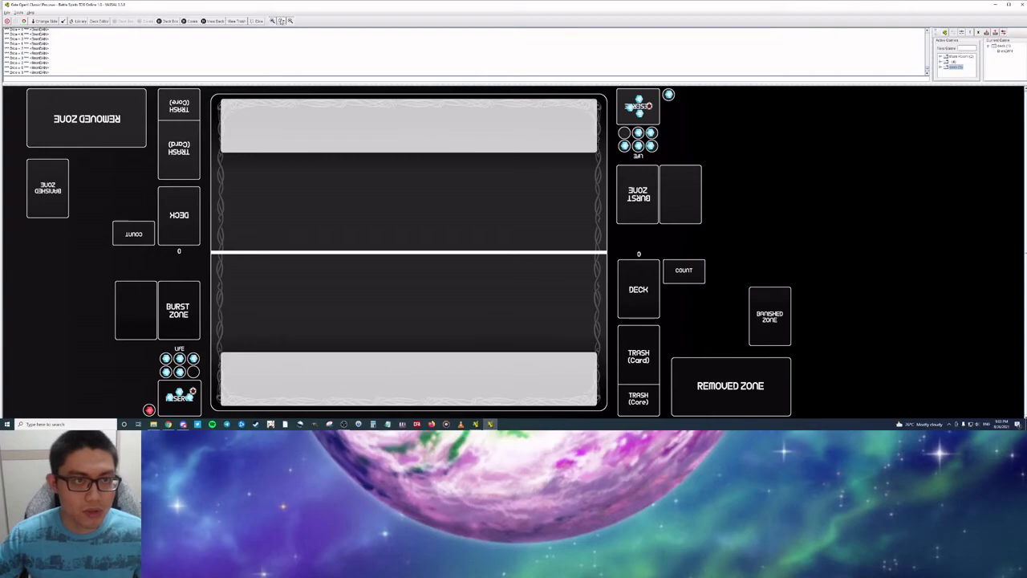
Step: Zoom the play table in and back out, and check the available zoom levels
left_click(280, 21)
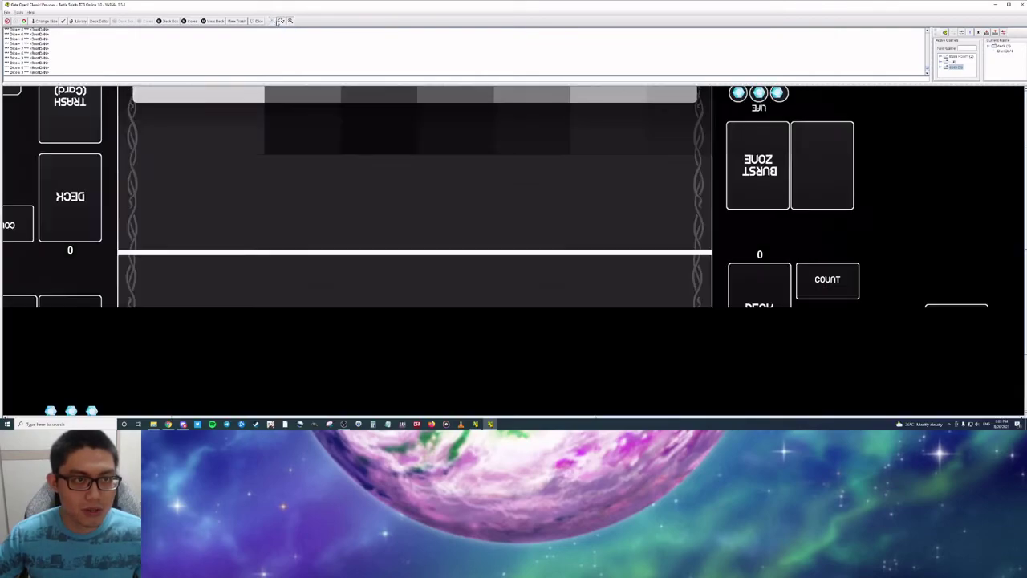
left_click(291, 21)
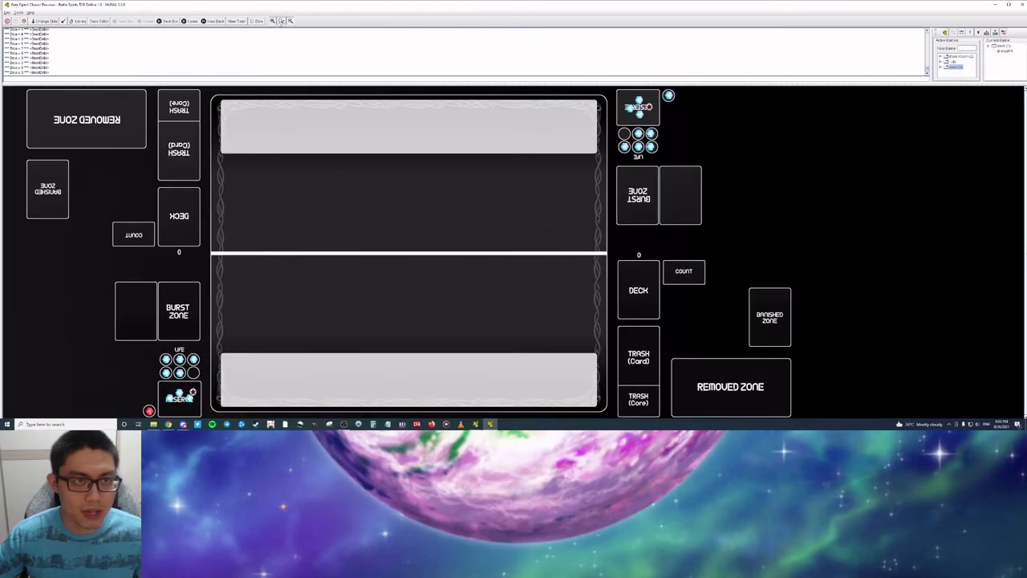
left_click(285, 21)
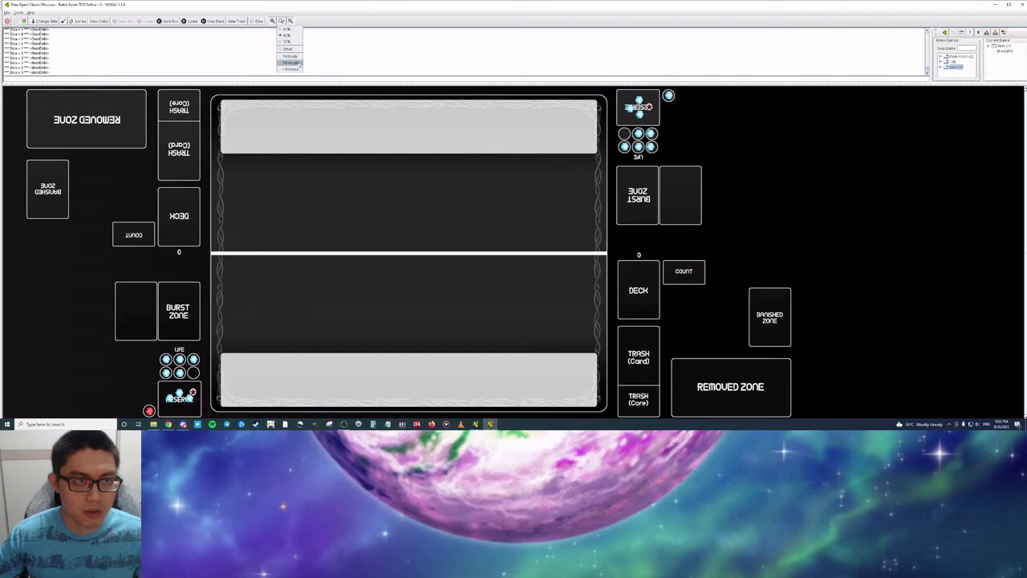
left_click(360, 65)
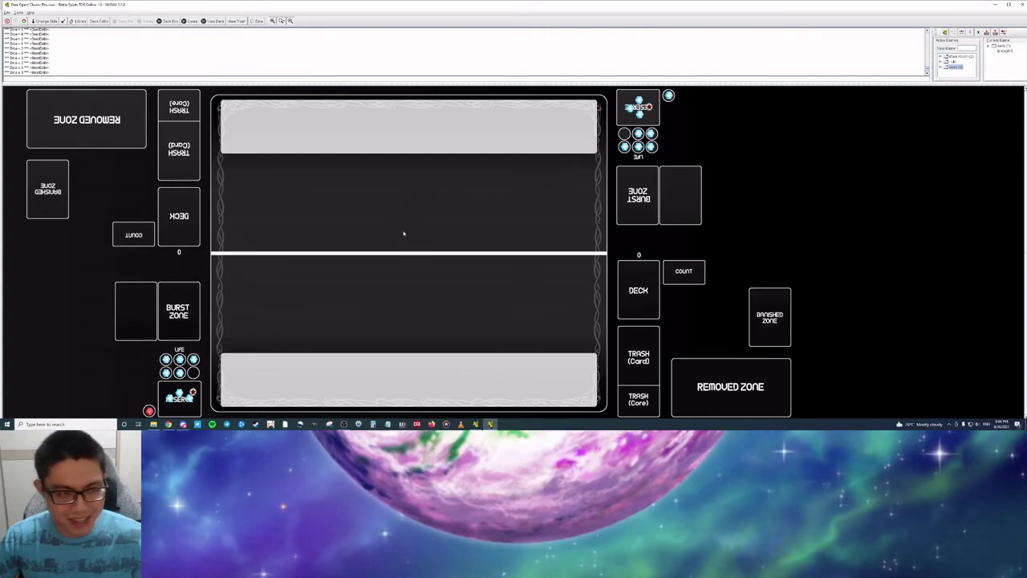
Step: Check the Deck Box for the stored deck, close it, and show the card library
left_click(169, 21)
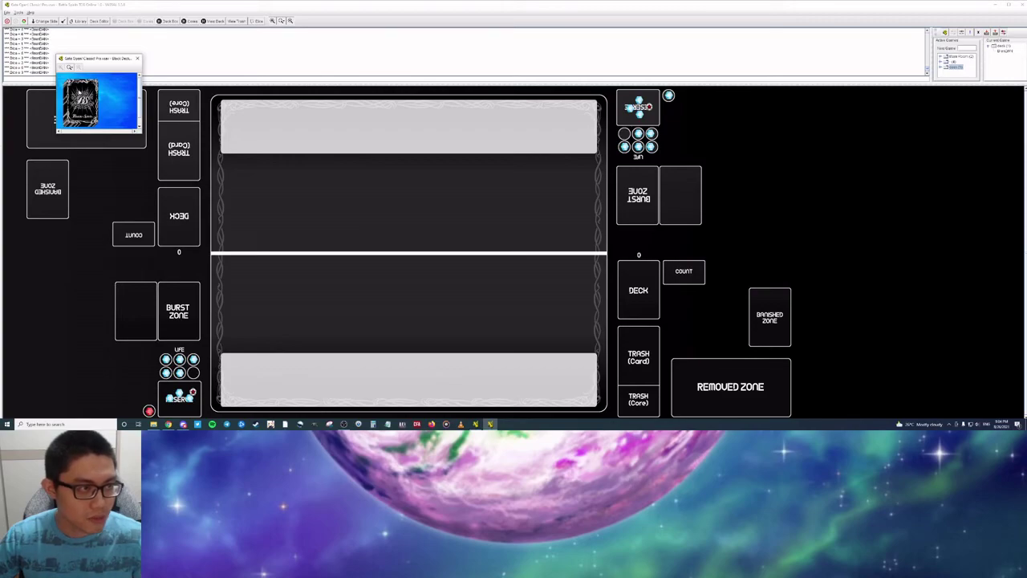
left_click(137, 58)
left_click(78, 21)
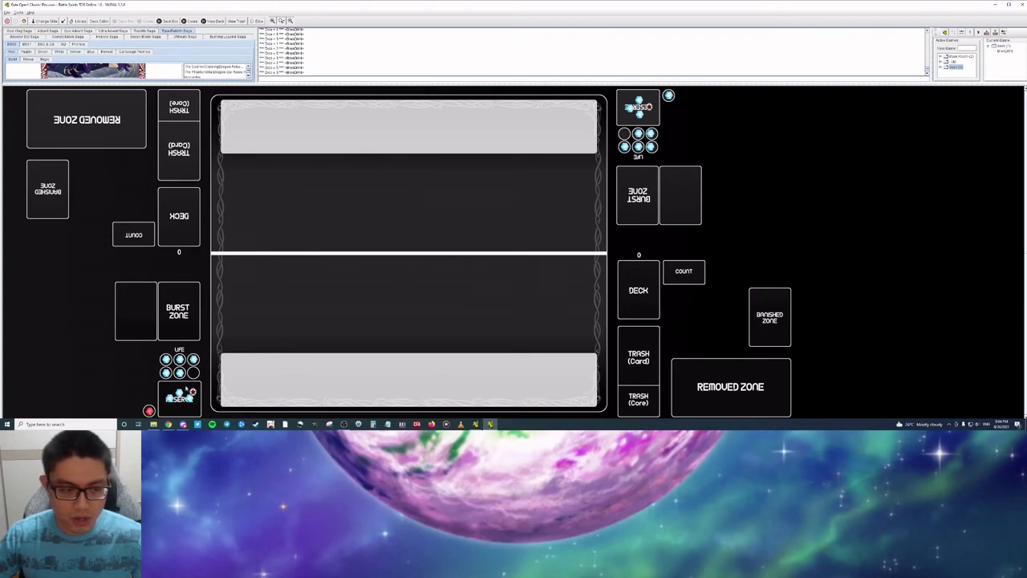
Step: Rearrange the cores inside the near player's Reserve
mouse_move(169, 398)
left_mouse_down()
mouse_move(165, 390)
mouse_move(195, 387)
mouse_move(183, 385)
left_mouse_up()
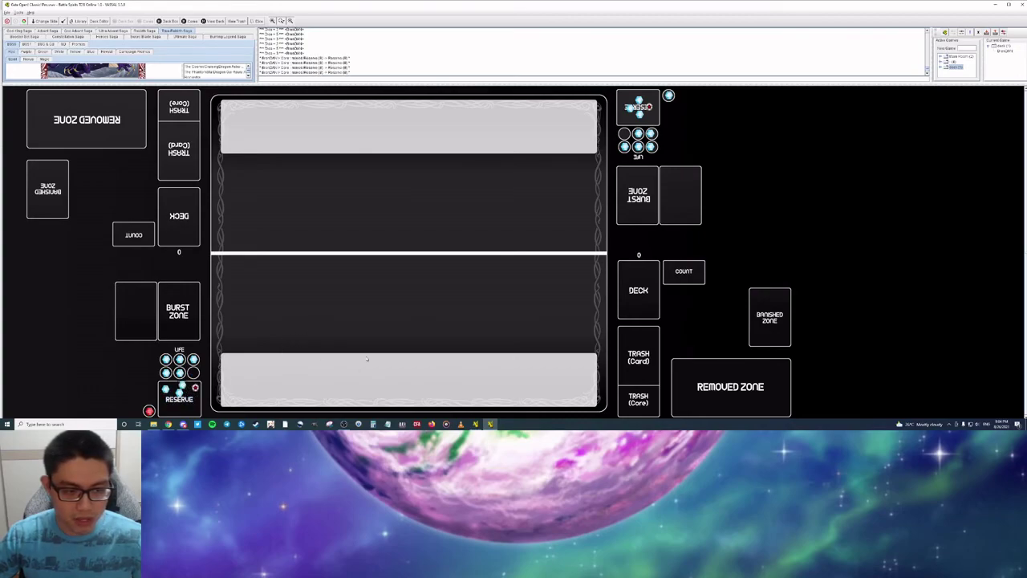